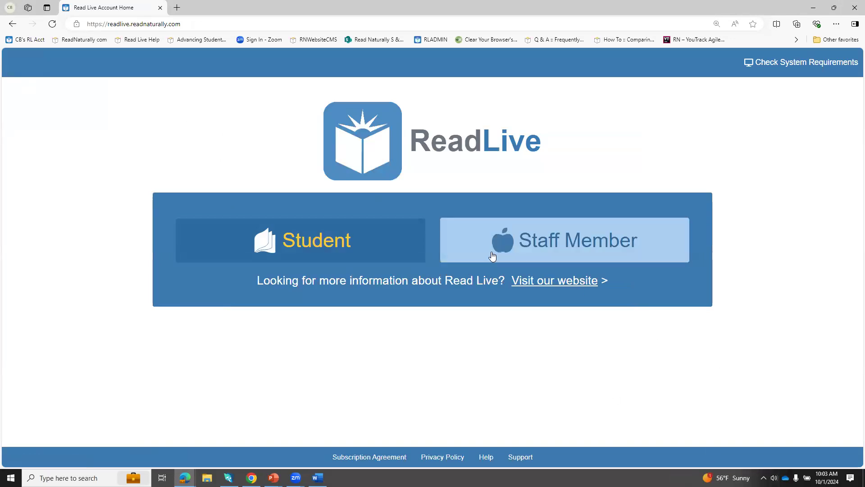
# Step: Log in to Read Live as a staff member with the user ID and account password
pyautogui.click(528, 246)
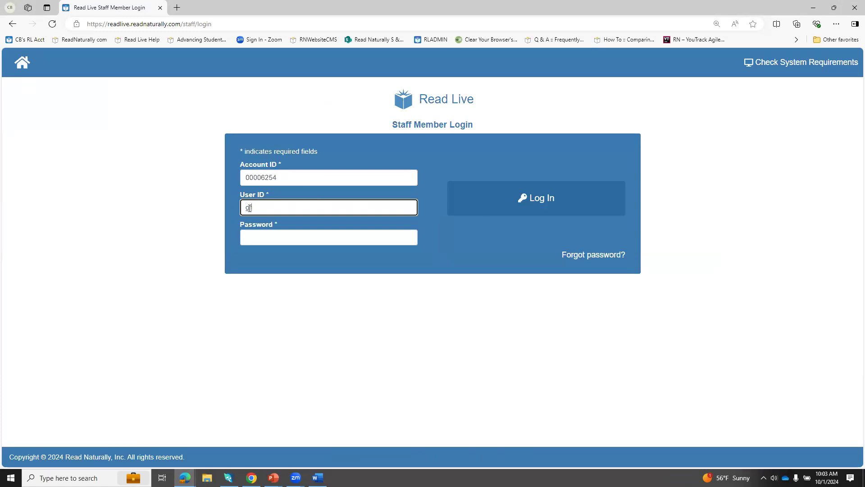
pyautogui.write('ank')
pyautogui.press('Tab')
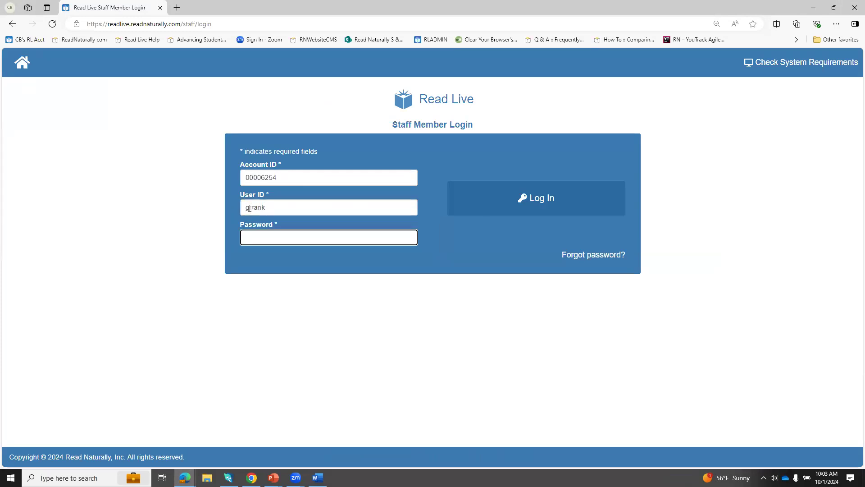
pyautogui.write('••••••••')
pyautogui.click(480, 207)
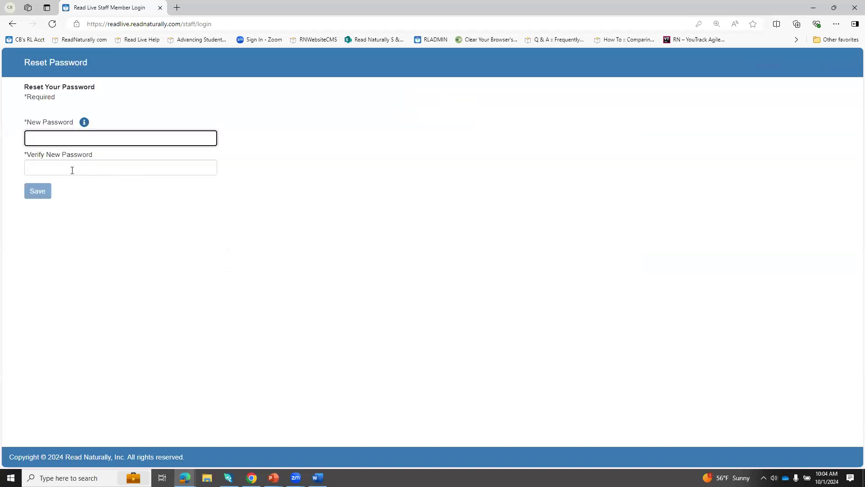
# Step: Reset the account password by entering and verifying a new password, and save it
pyautogui.write('•')
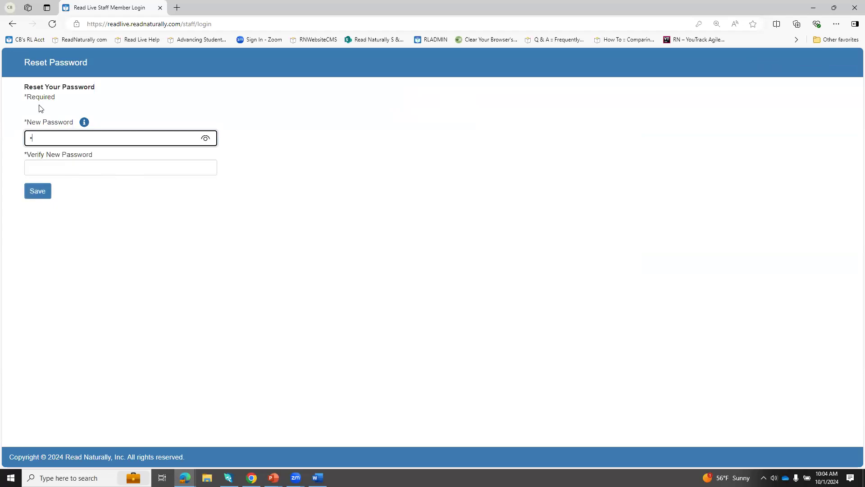
pyautogui.write('••••••••')
pyautogui.hotkey('shift', 'Tab')
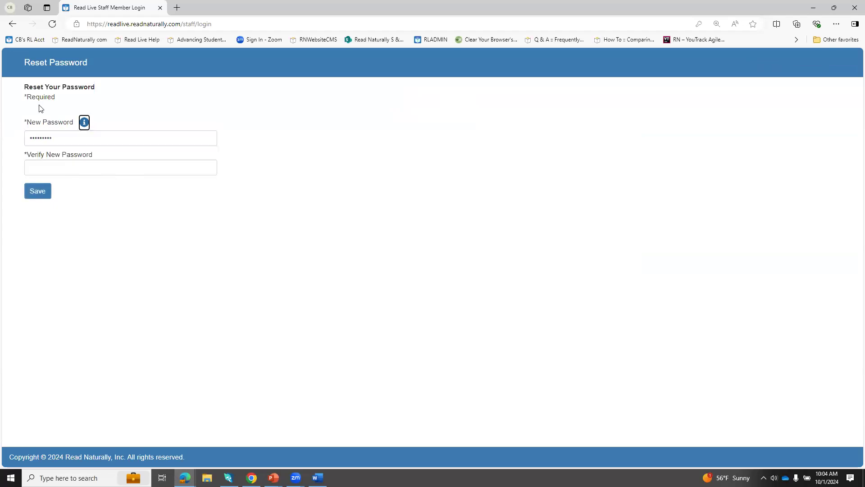
pyautogui.click(31, 165)
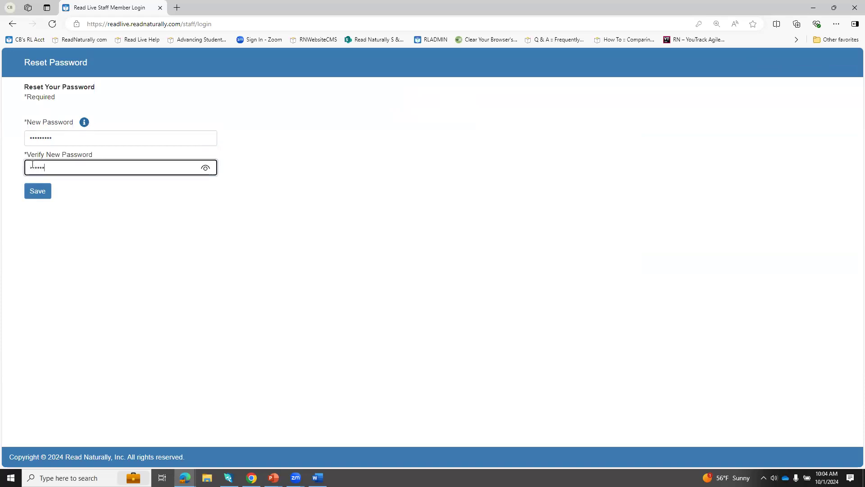
pyautogui.write('•••••••••')
pyautogui.click(35, 193)
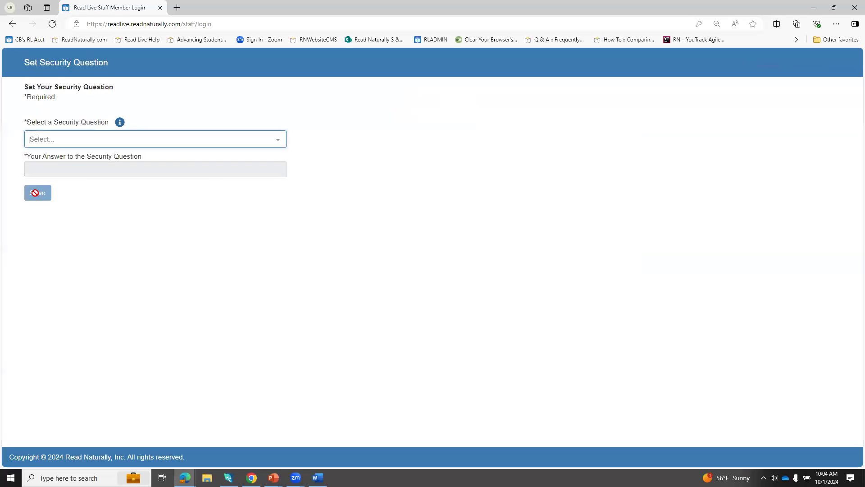
# Step: Set the security question to "What is your pet's name?", enter the security answer, and save
pyautogui.click(81, 139)
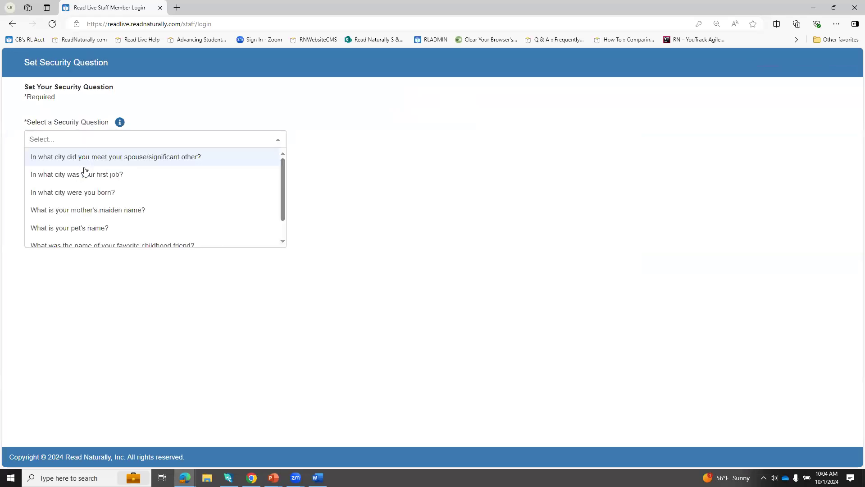
pyautogui.click(56, 228)
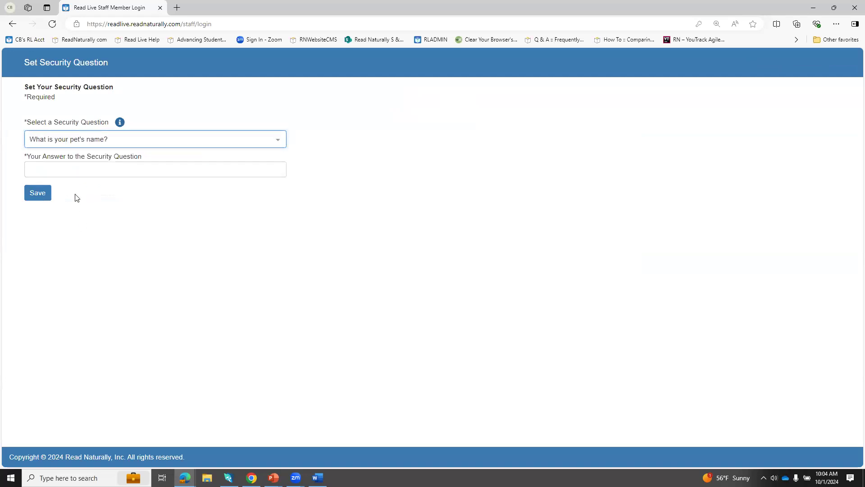
pyautogui.click(68, 171)
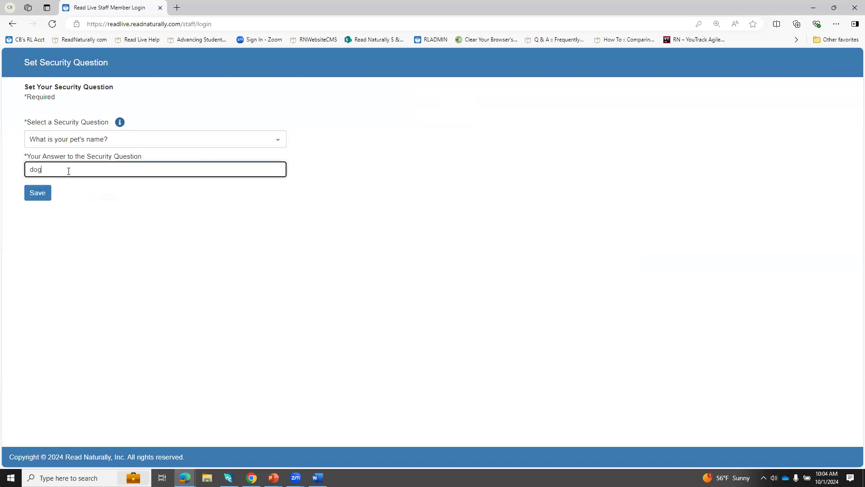
pyautogui.click(38, 194)
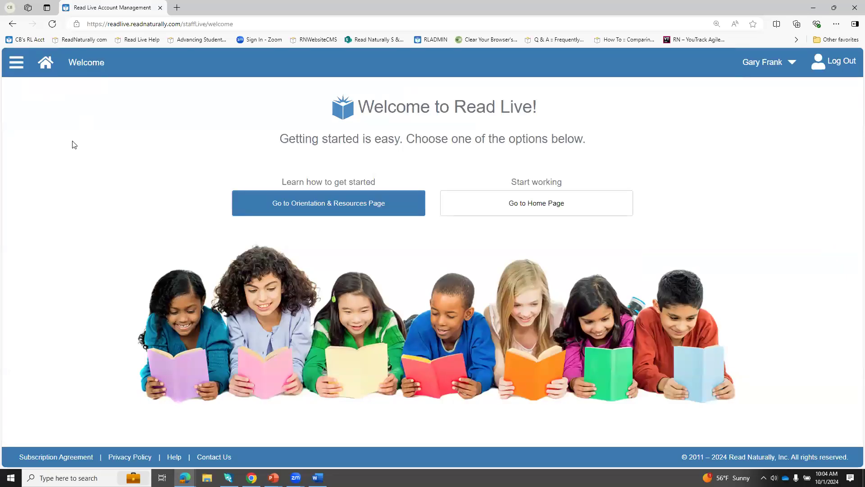
# Step: View the Orientation & Resources page, return to the home page and look over the site navigation options
pyautogui.click(302, 203)
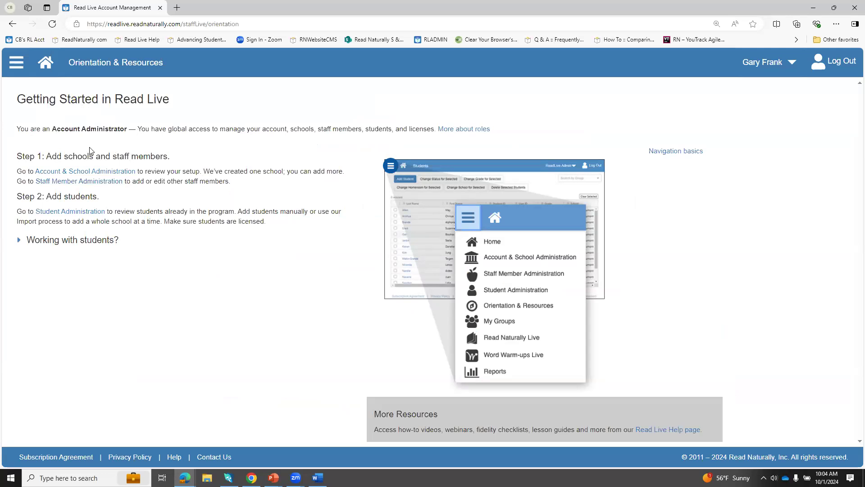
pyautogui.click(48, 71)
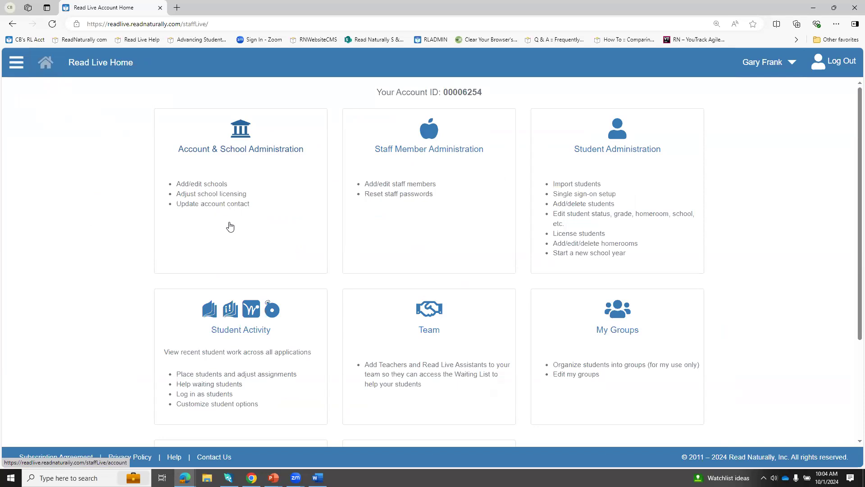
pyautogui.click(15, 73)
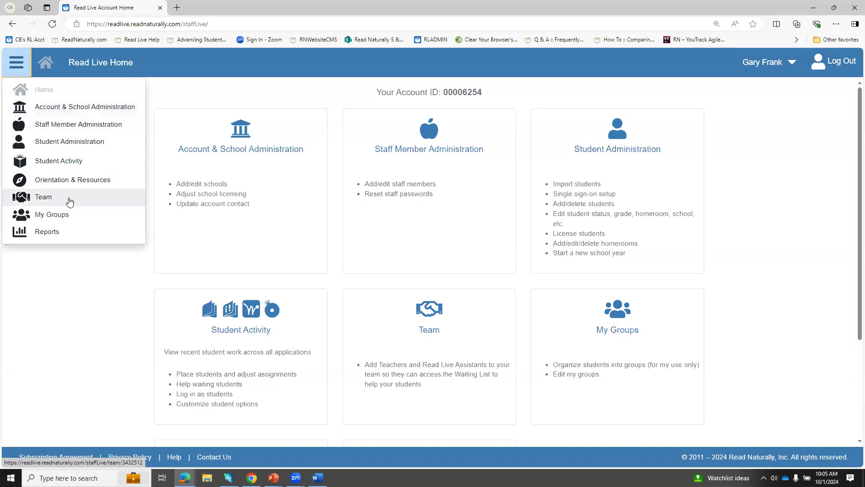
pyautogui.click(110, 265)
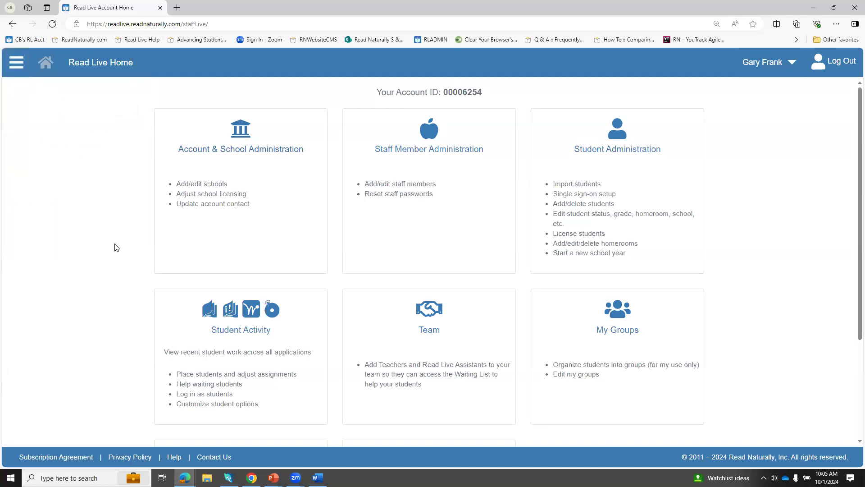
# Step: Open the details of "my school" in Account & School Administration and change its name to Elementary School
pyautogui.click(254, 216)
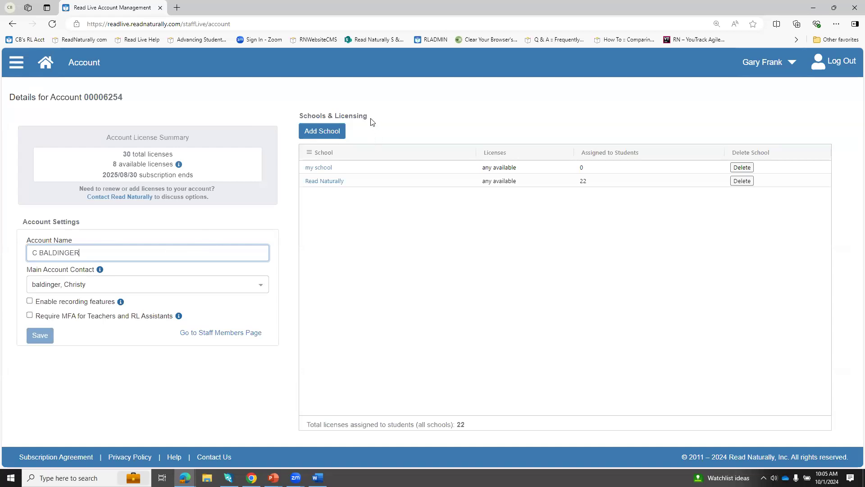
pyautogui.click(342, 137)
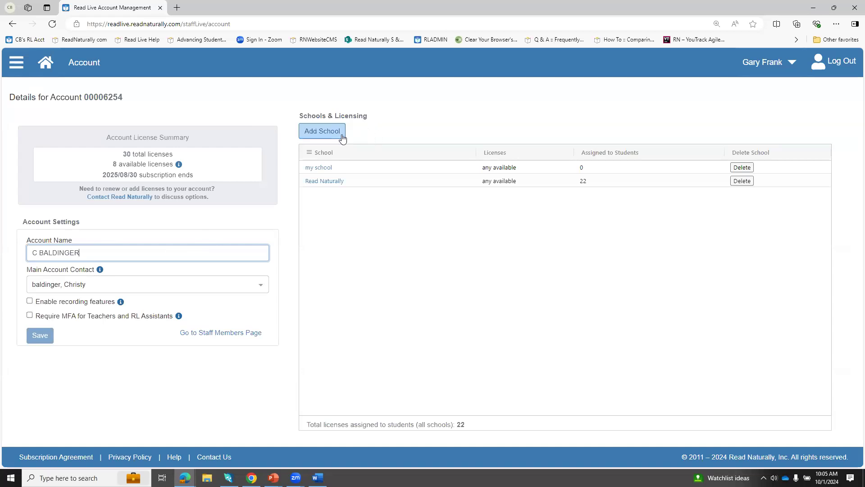
pyautogui.click(325, 170)
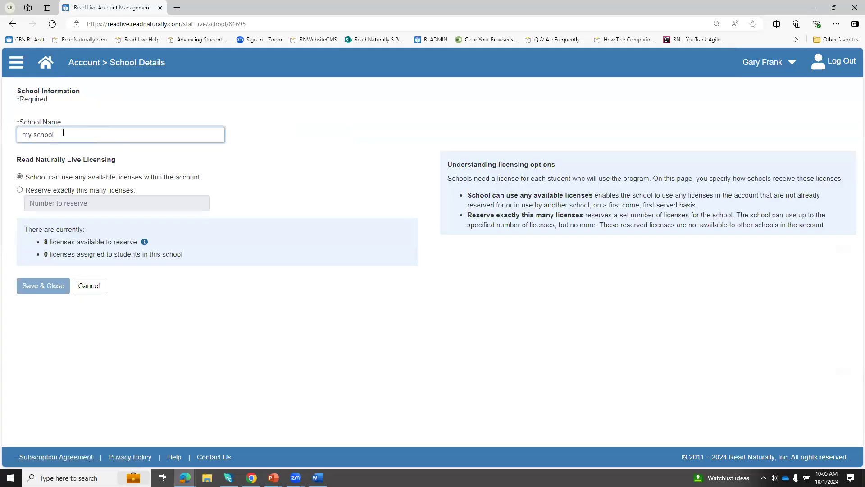
pyautogui.tripleClick(72, 132)
pyautogui.write('Elementary Schoo')
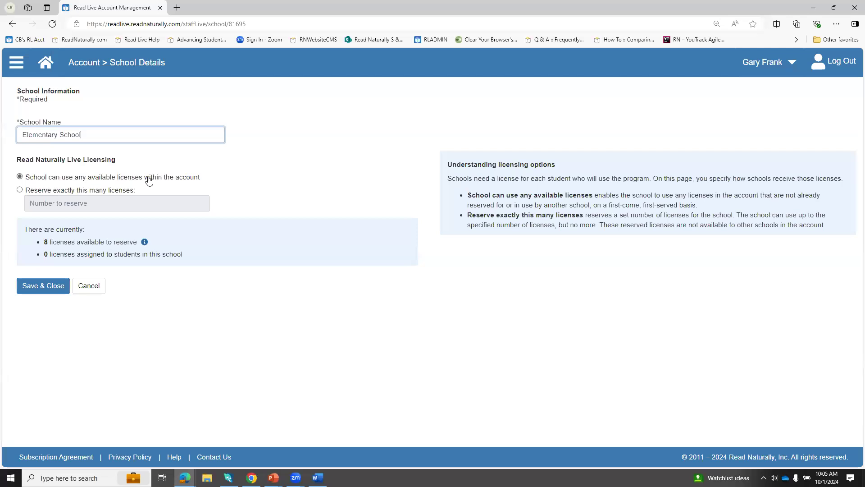
# Step: Try reserving exactly 4 licenses, switch back to letting the school use any available licenses, and save the school
pyautogui.click(20, 190)
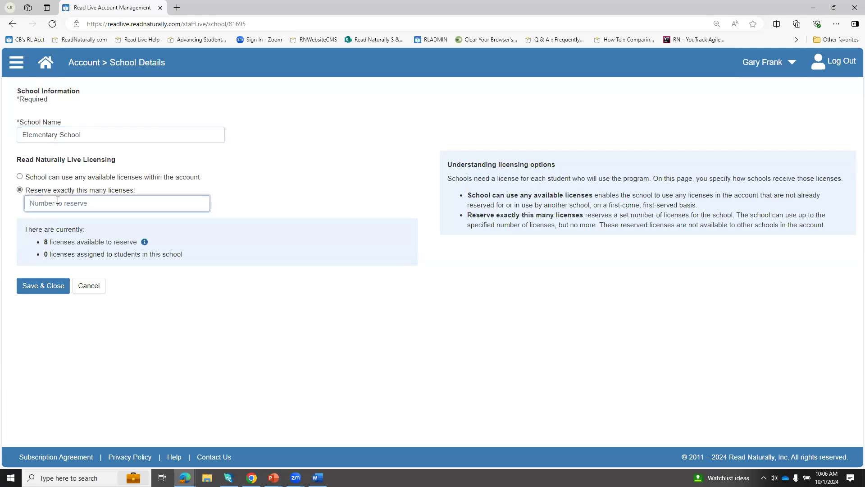
pyautogui.write('4')
pyautogui.click(20, 177)
pyautogui.click(33, 287)
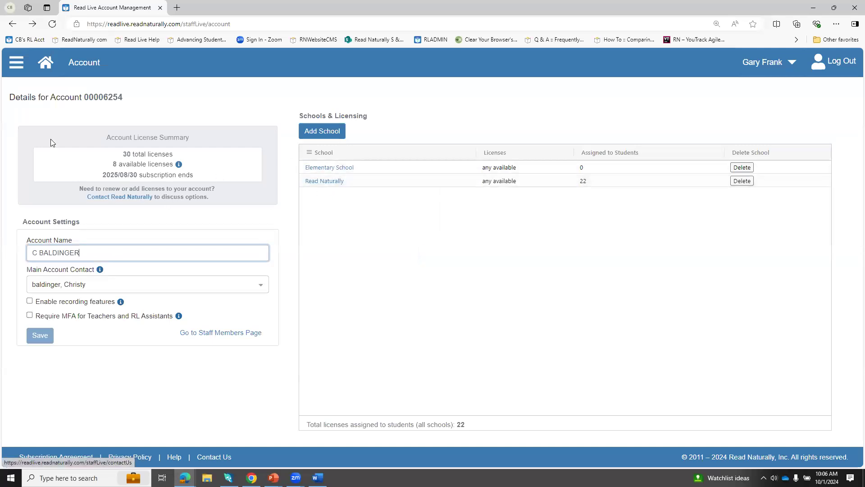
# Step: Start a new staff member record in Staff Member Administration and enter the person's first and last name
pyautogui.click(17, 70)
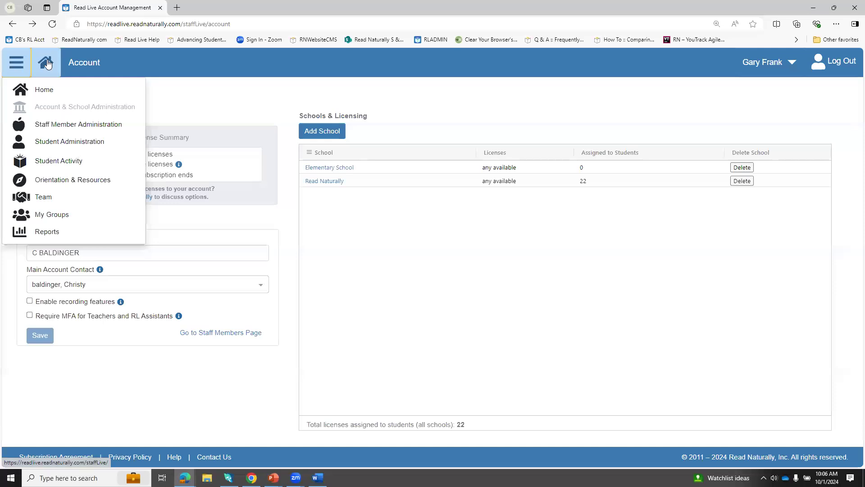
pyautogui.click(46, 62)
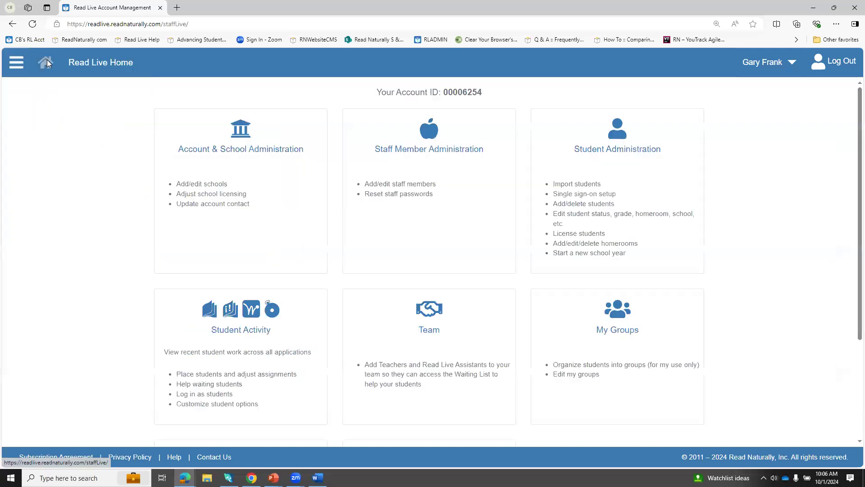
pyautogui.click(417, 167)
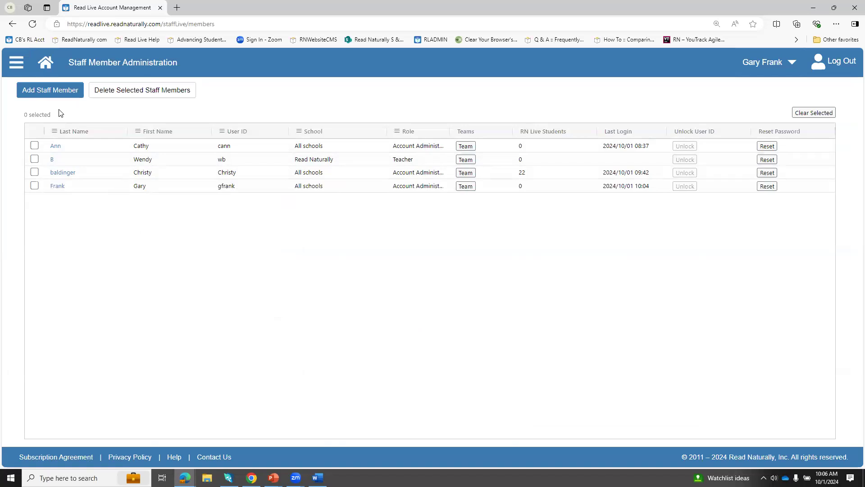
pyautogui.click(57, 95)
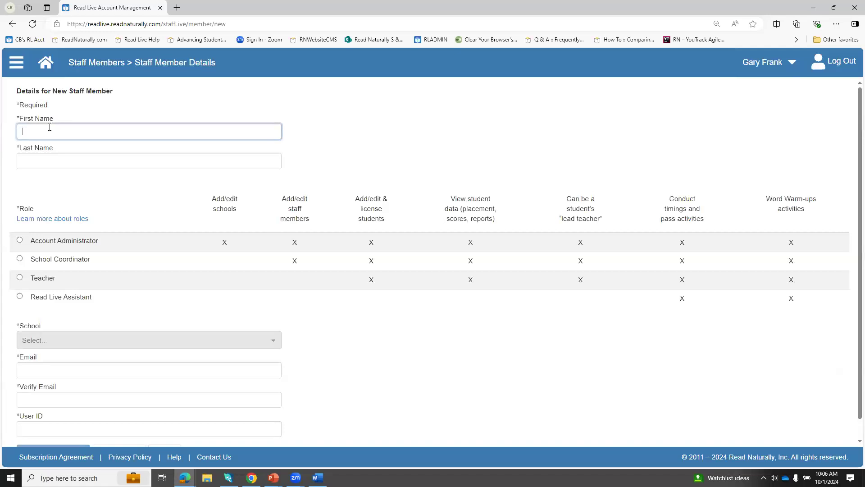
pyautogui.press('Tab')
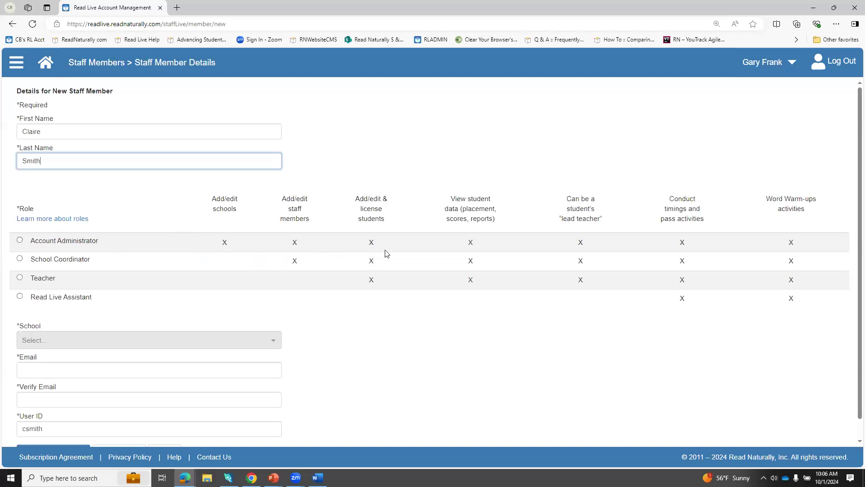
# Step: Review the detailed table of permissions for each staff role and close it
pyautogui.click(79, 223)
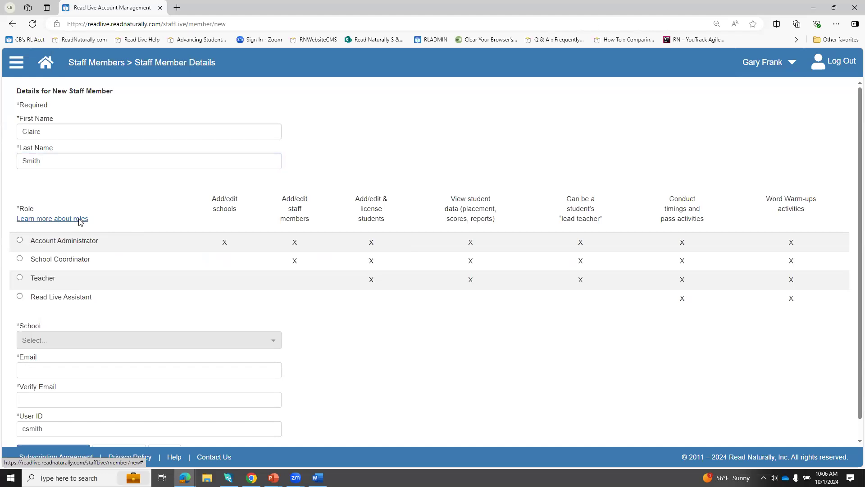
pyautogui.scroll(-3, 350, 274)
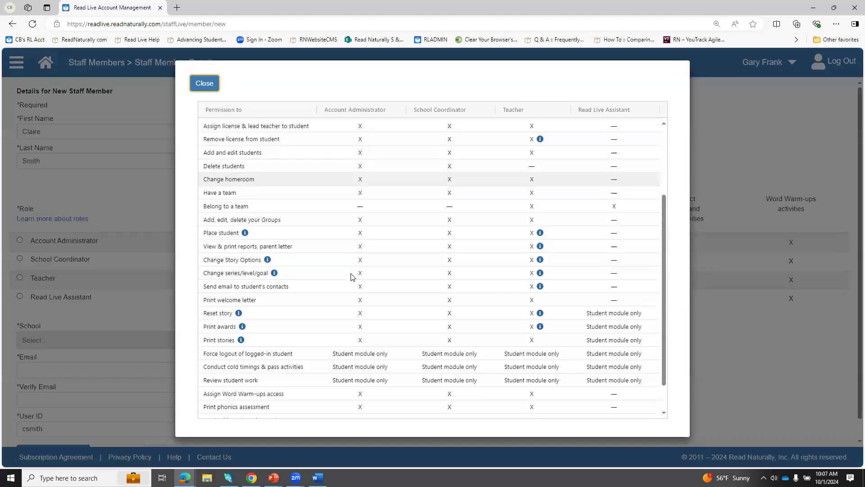
pyautogui.scroll(2, 351, 277)
pyautogui.scroll(2, 352, 277)
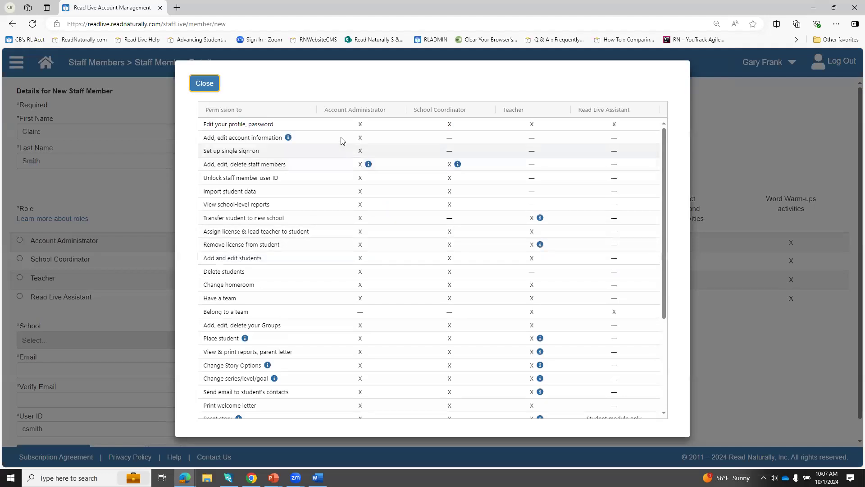
pyautogui.click(201, 84)
# Step: Assign the new staff member the Teacher role at Elementary School
pyautogui.click(20, 277)
pyautogui.click(105, 343)
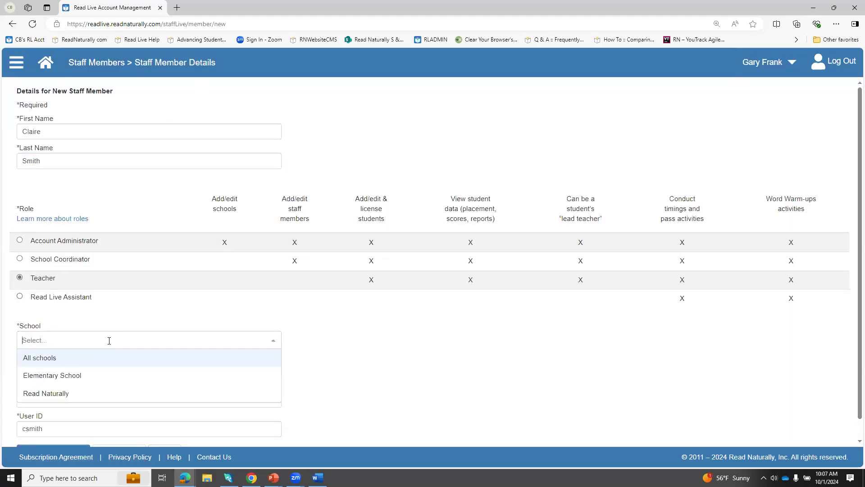
pyautogui.click(57, 375)
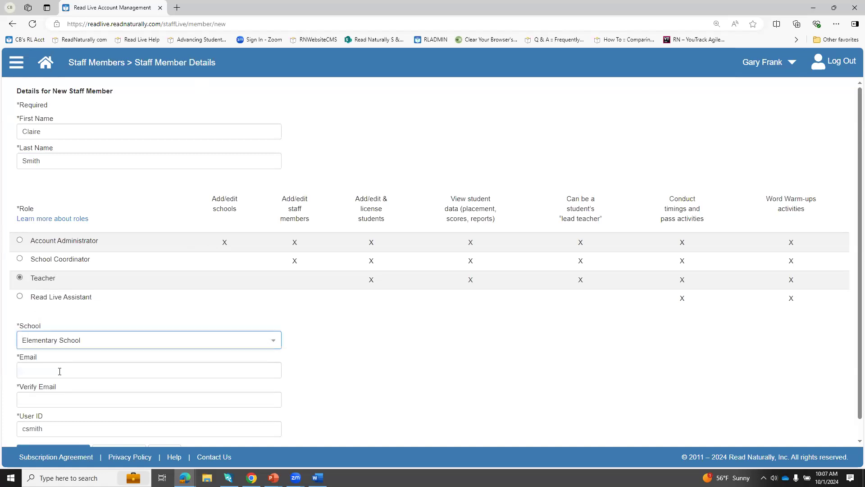
# Step: Fill in the new staff member's e-mail address and repeat it for verification
pyautogui.click(50, 367)
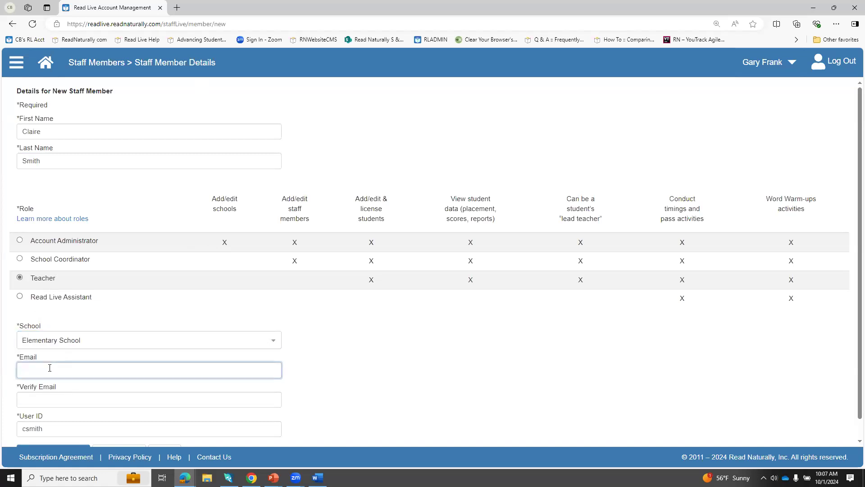
pyautogui.press('Tab')
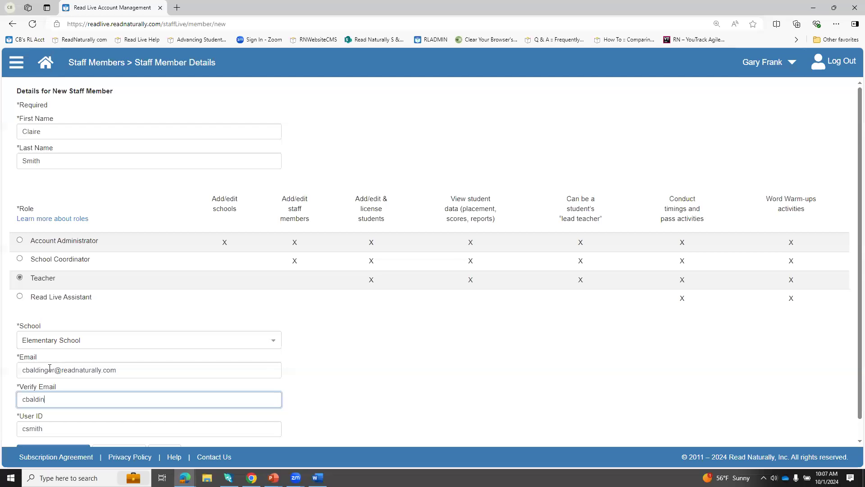
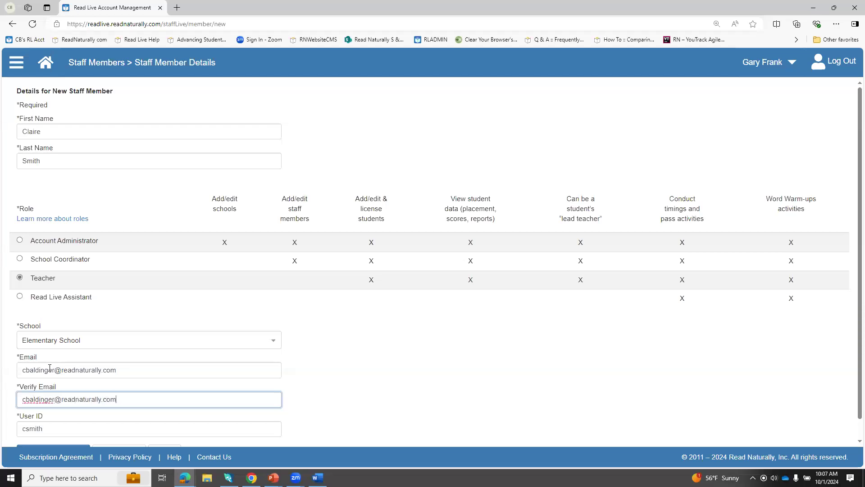
pyautogui.scroll(-1, 169, 414)
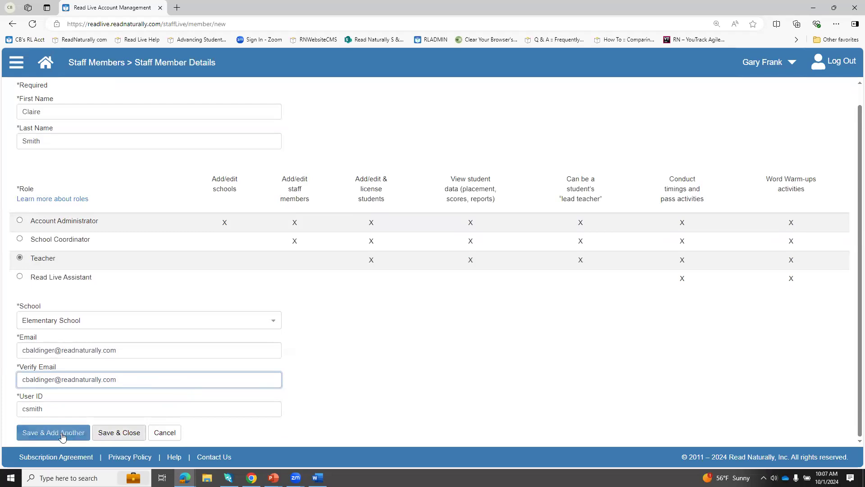
# Step: Save and close the new staff member's record, and open Student Setup within Student Administration
pyautogui.click(110, 432)
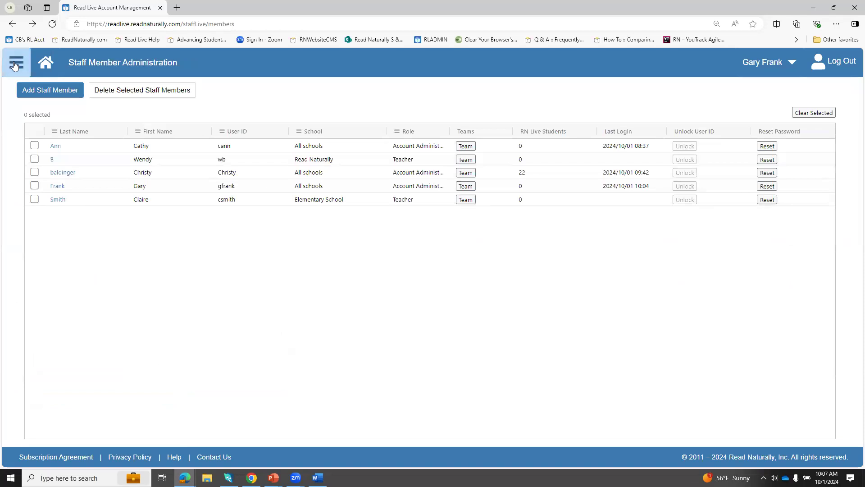
pyautogui.click(45, 63)
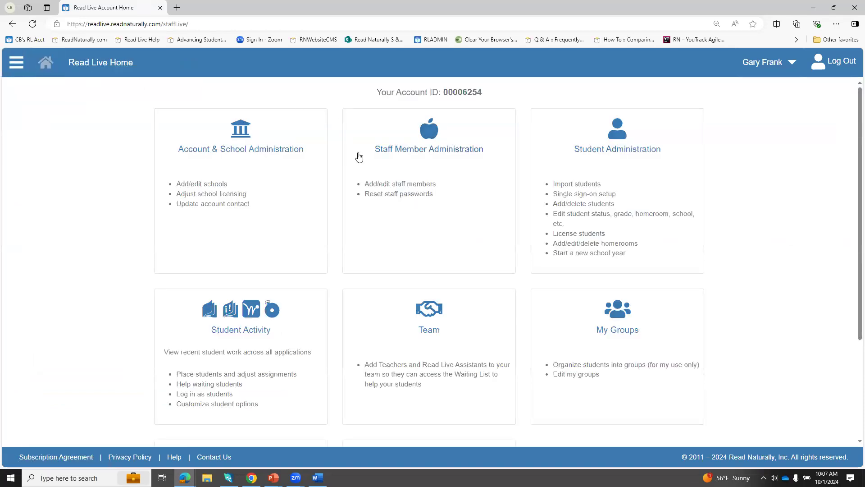
pyautogui.click(623, 168)
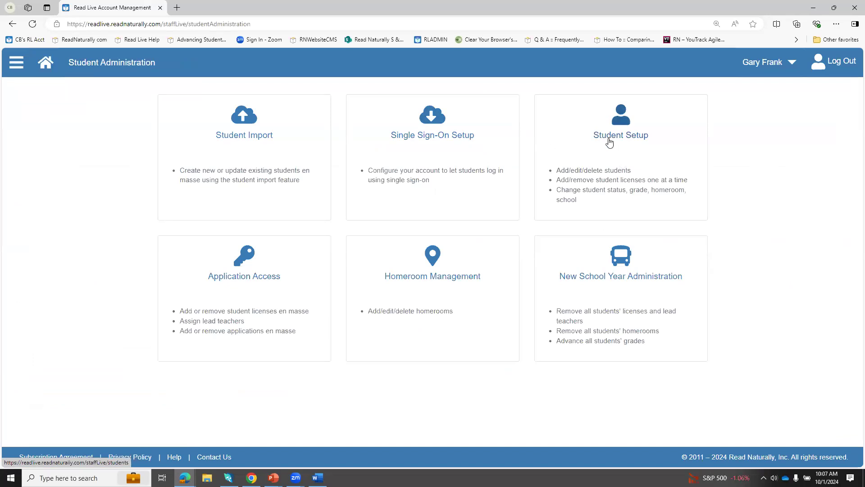
pyautogui.click(611, 149)
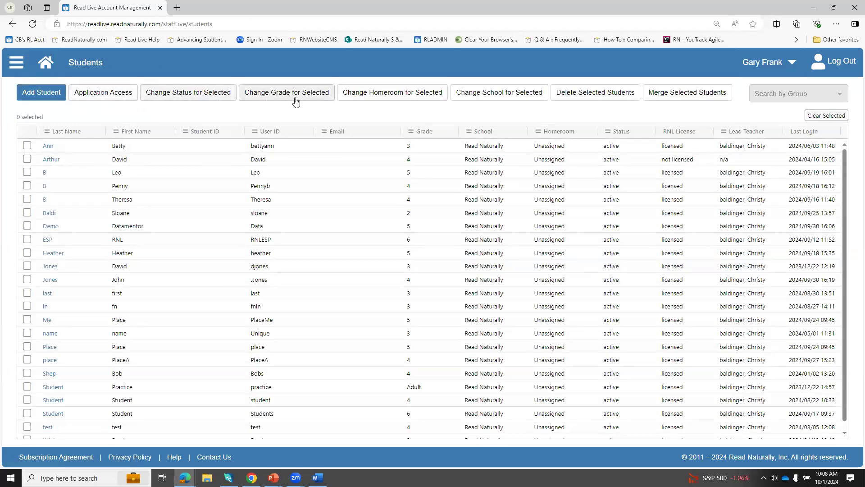
# Step: Start a new student record and enter the student's first and last name
pyautogui.click(34, 95)
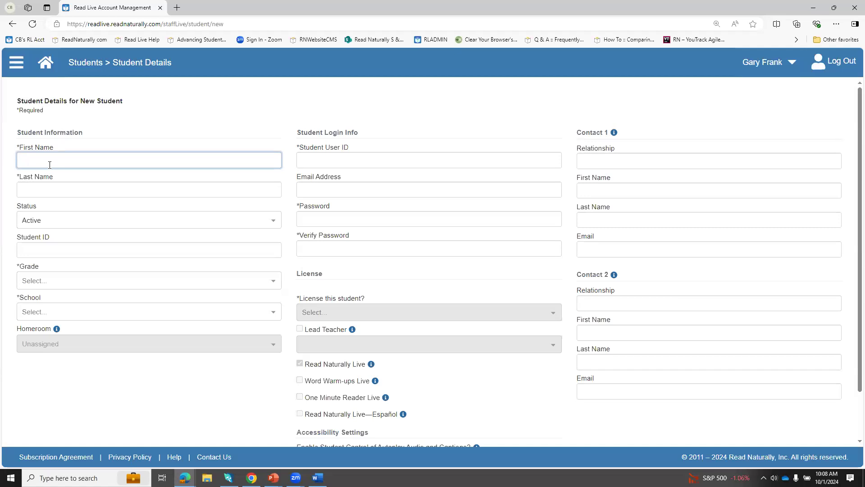
pyautogui.write('Catherine')
pyautogui.press('Tab')
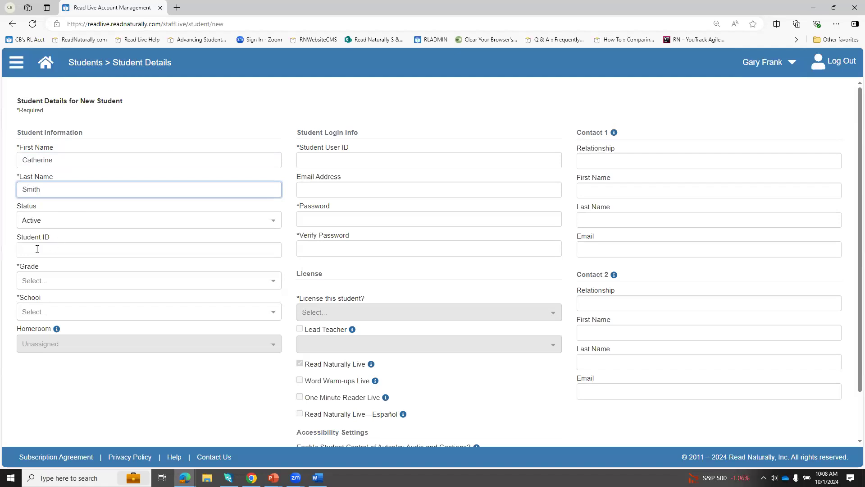
# Step: Place the new student in grade 4 at Elementary School
pyautogui.click(36, 281)
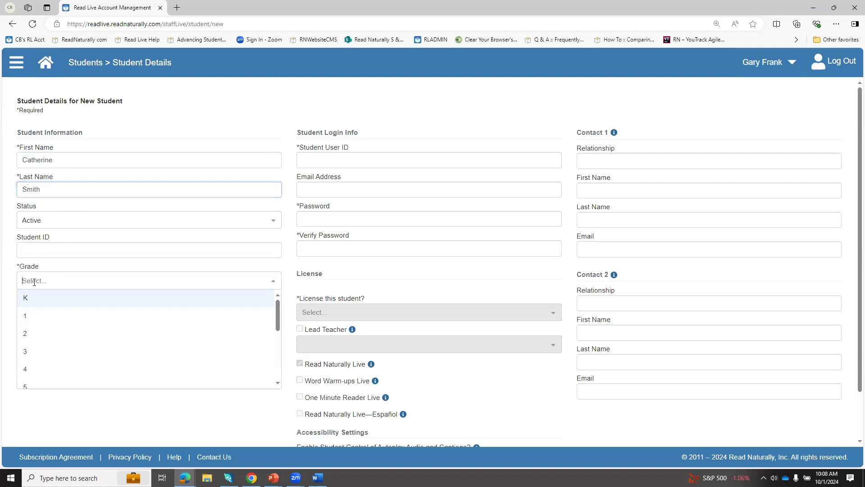
pyautogui.click(32, 375)
pyautogui.click(28, 312)
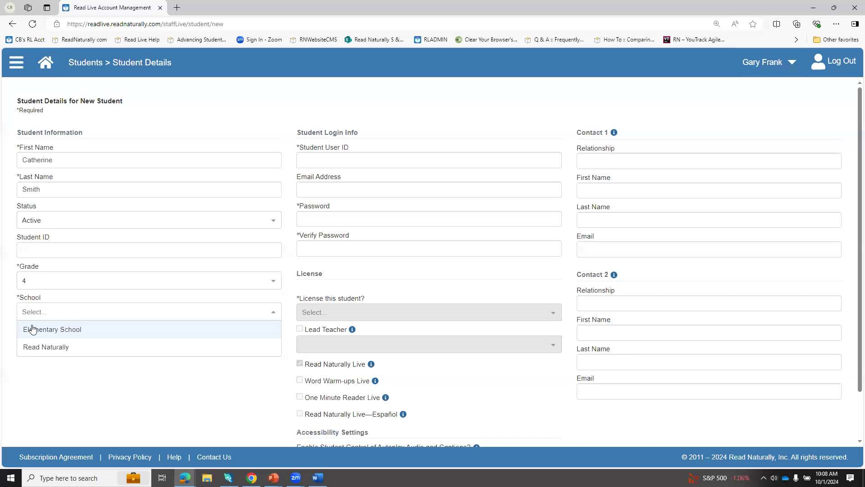
pyautogui.click(32, 329)
# Step: Enter the student's user ID and password, and repeat the password for verification
pyautogui.click(348, 159)
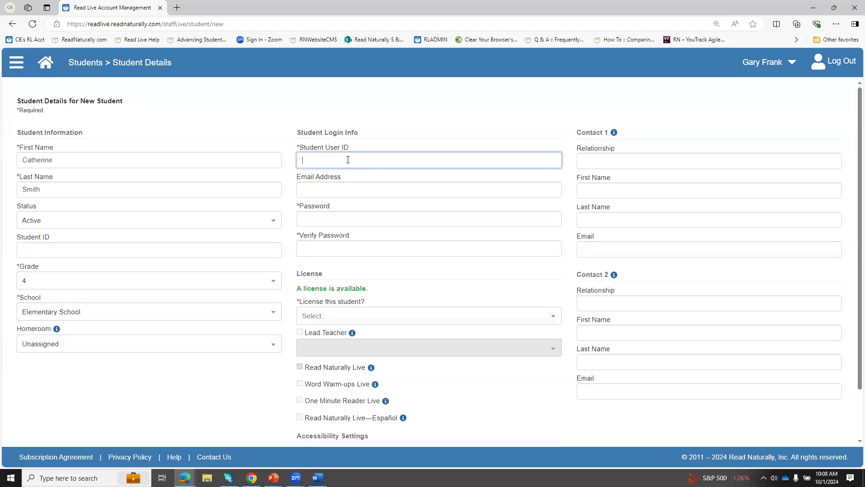
pyautogui.write('Catherine')
pyautogui.click(328, 216)
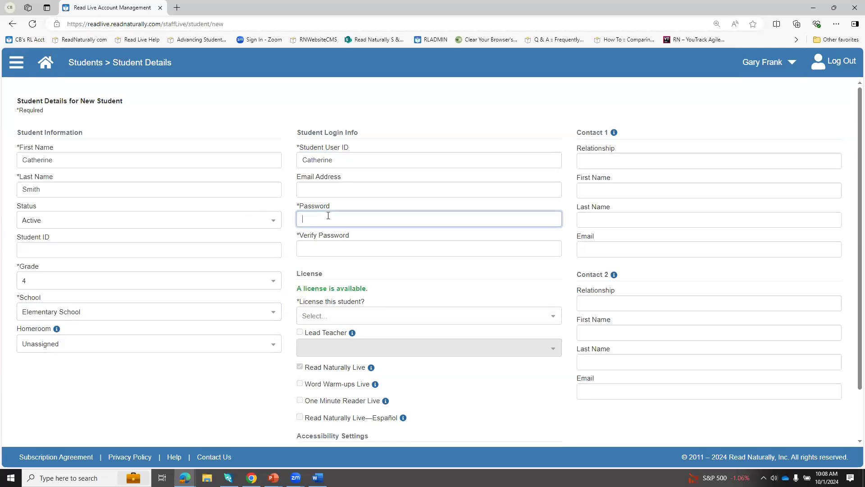
pyautogui.write('••')
pyautogui.press('Tab')
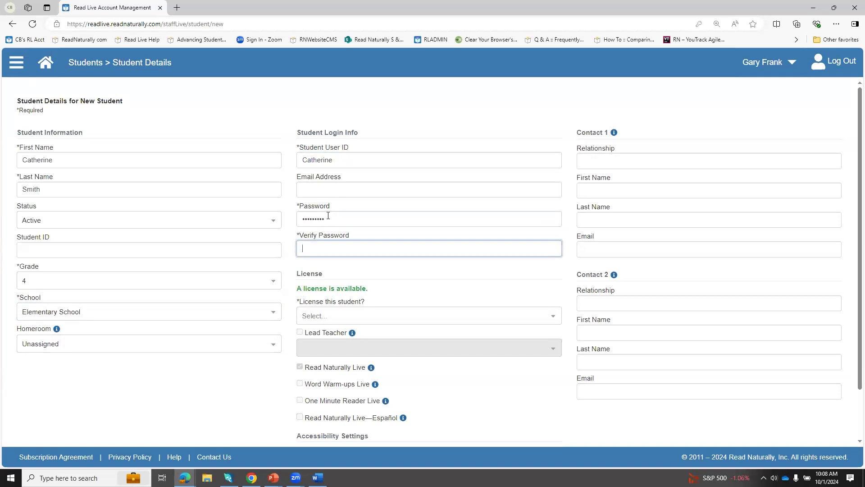
pyautogui.write('•••••••')
# Step: License the student and, after checking the Lead Teacher explanation, assign the account's main administrator as lead teacher
pyautogui.click(329, 316)
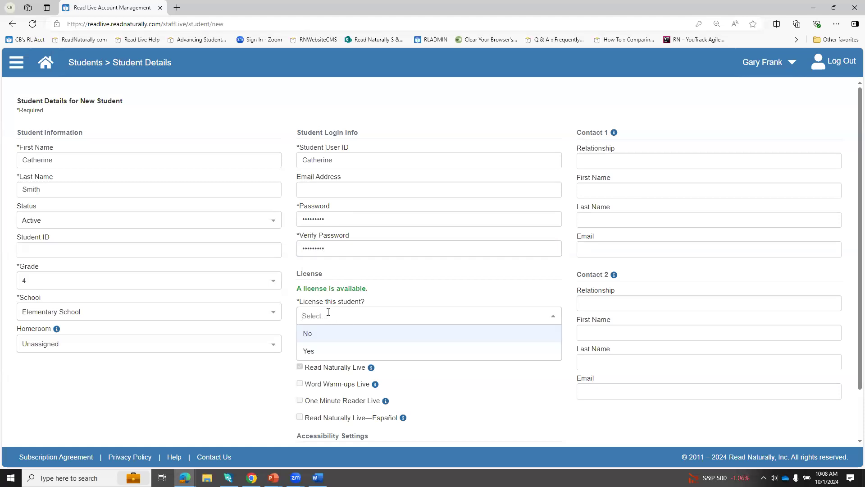
pyautogui.click(342, 352)
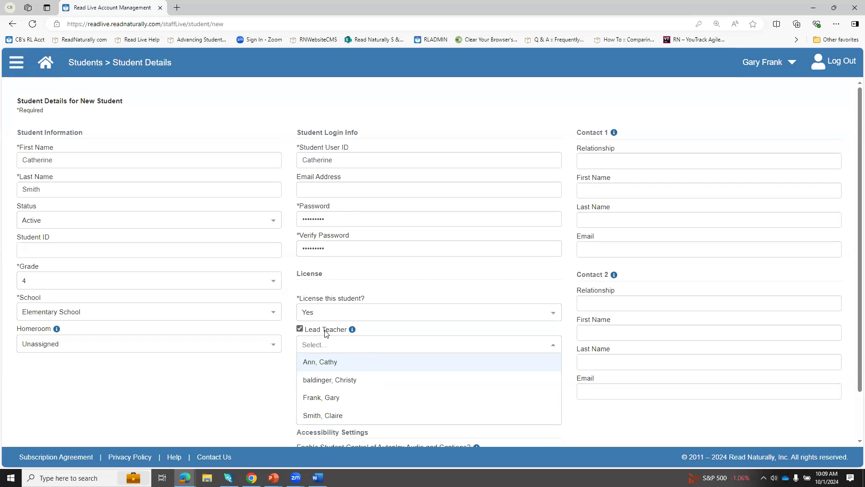
pyautogui.scroll(-1, 331, 356)
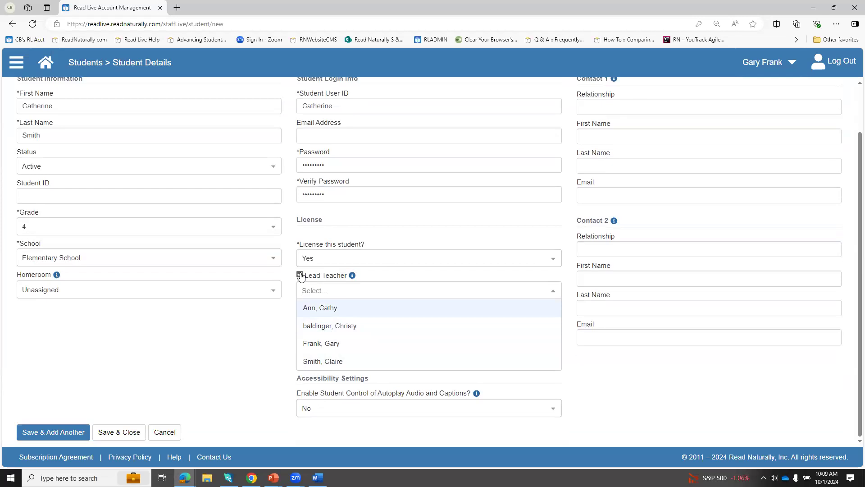
pyautogui.click(300, 276)
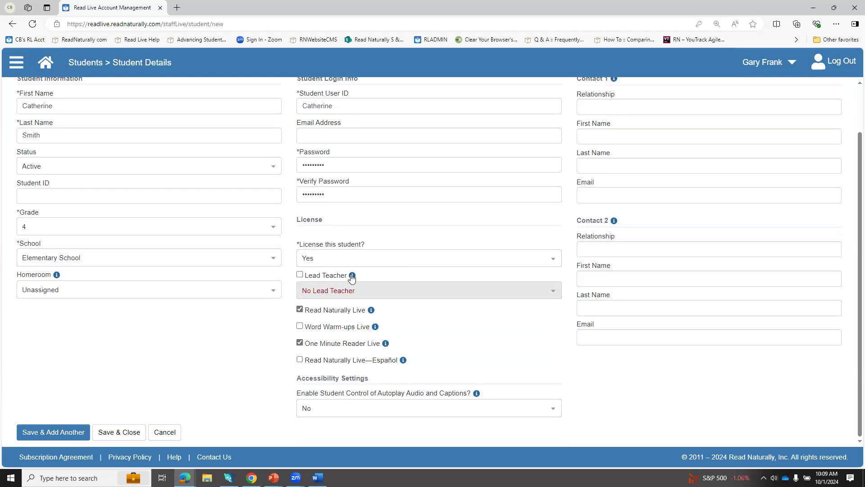
pyautogui.moveTo(352, 276)
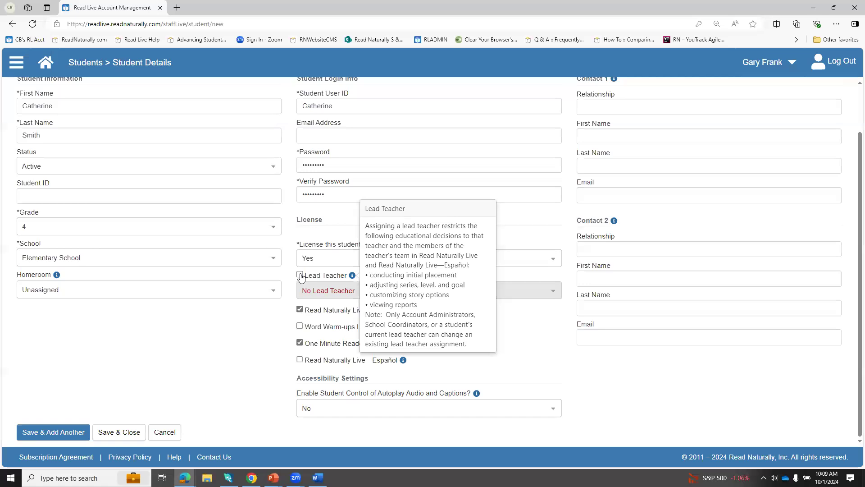
pyautogui.click(300, 274)
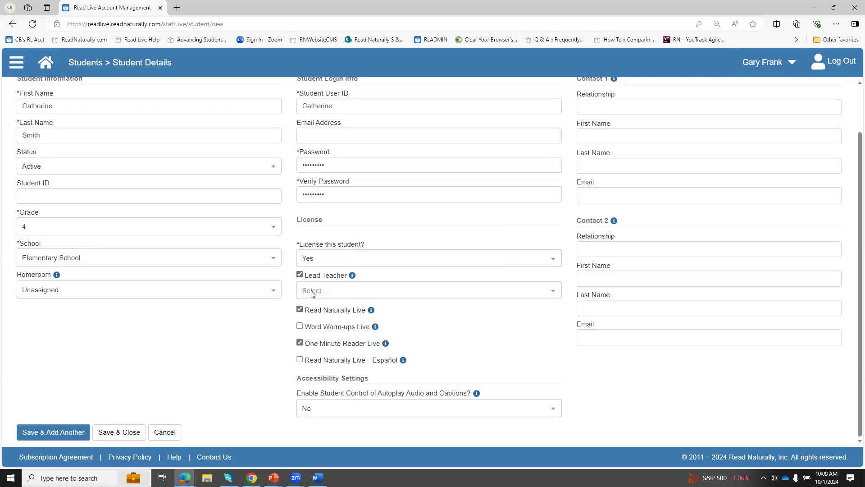
pyautogui.click(312, 292)
pyautogui.click(318, 327)
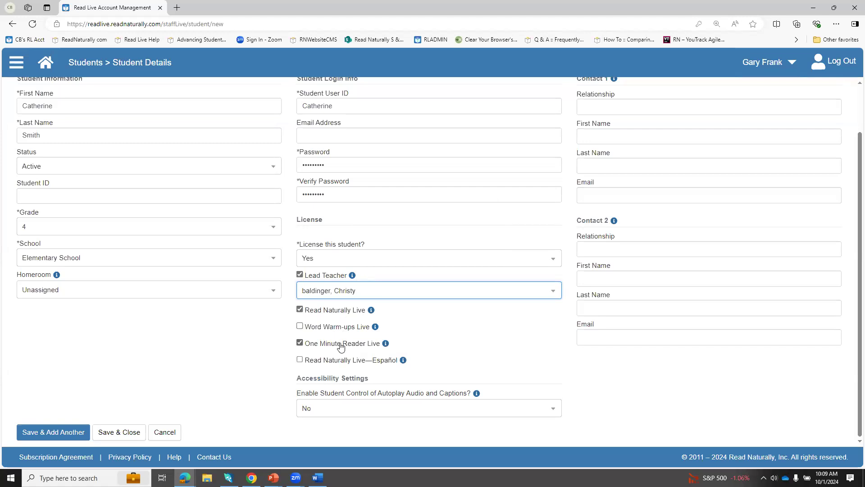
# Step: Try switching the student's optional Word Warm-ups Live, One Minute Reader Live and Read Naturally Live—Español applications on and off
pyautogui.click(300, 326)
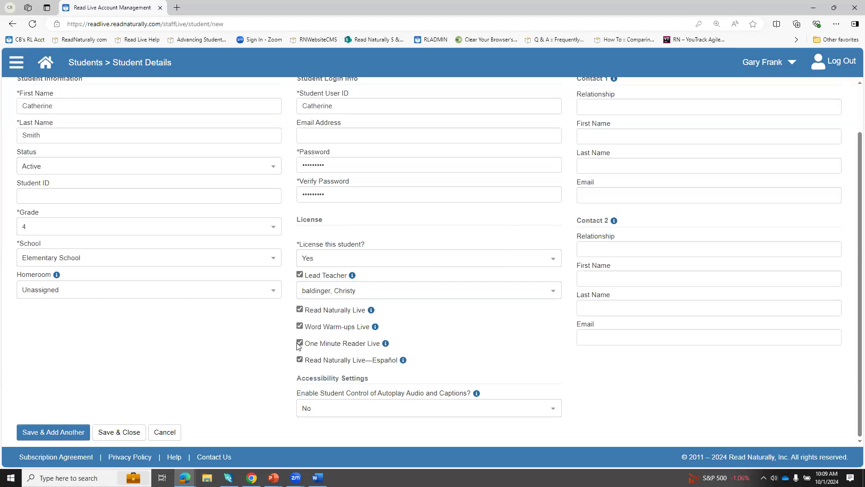
pyautogui.click(300, 343)
pyautogui.click(300, 360)
pyautogui.click(300, 343)
pyautogui.click(300, 327)
# Step: Review the completed student details, leaving both contacts blank, and save and close the record
pyautogui.scroll(2, 557, 230)
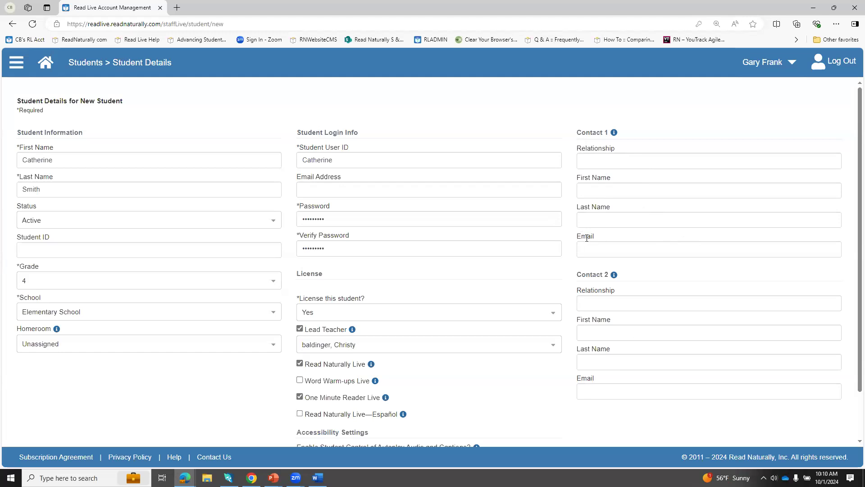
pyautogui.scroll(-2, 529, 289)
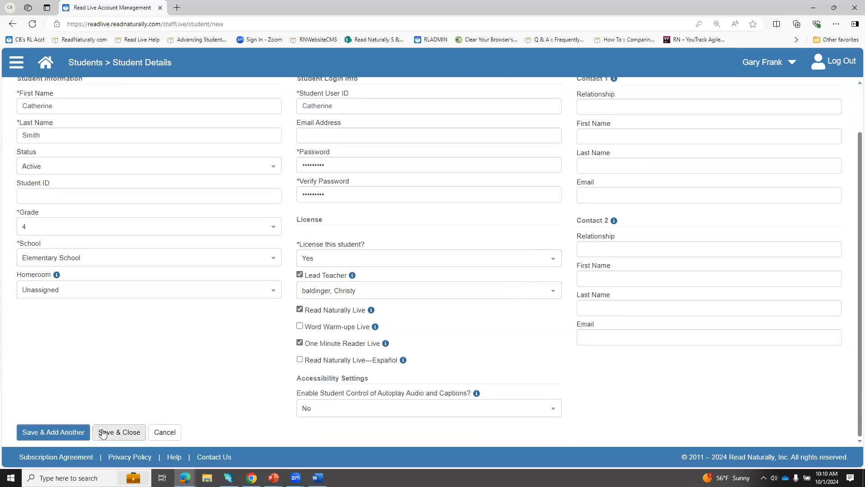
pyautogui.click(103, 433)
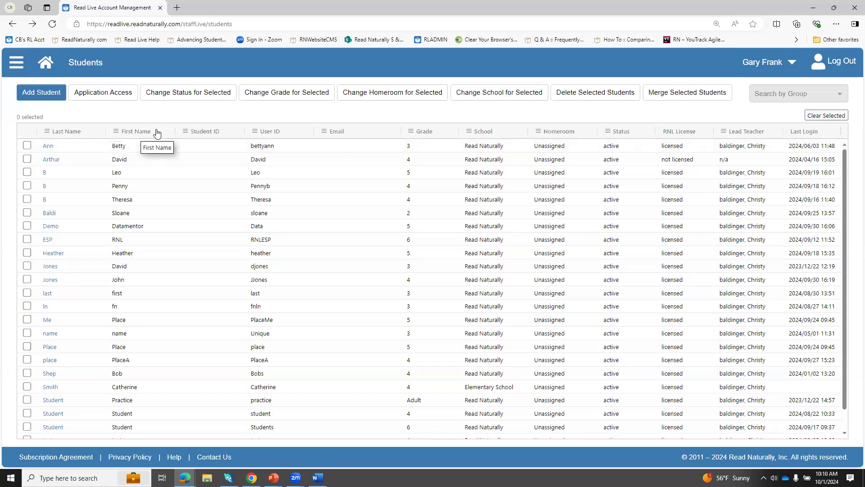
# Step: Sort the student list by last name in descending order and return it to ascending order
pyautogui.click(68, 135)
pyautogui.click(68, 134)
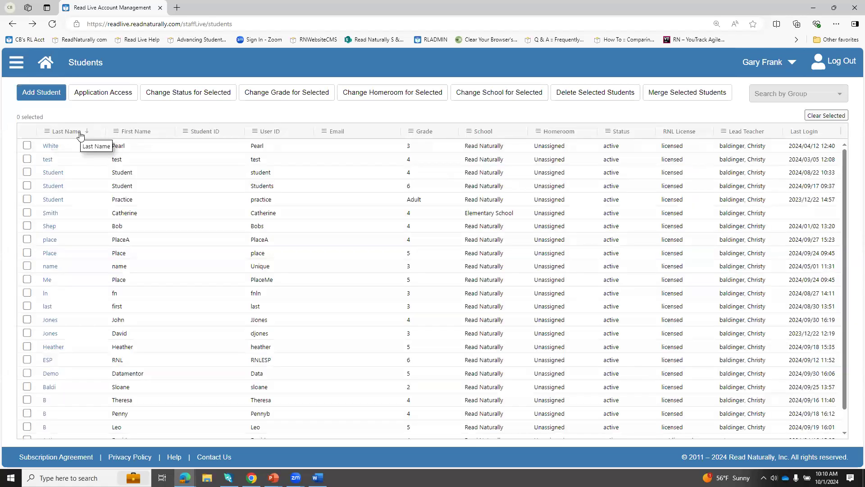
pyautogui.click(68, 133)
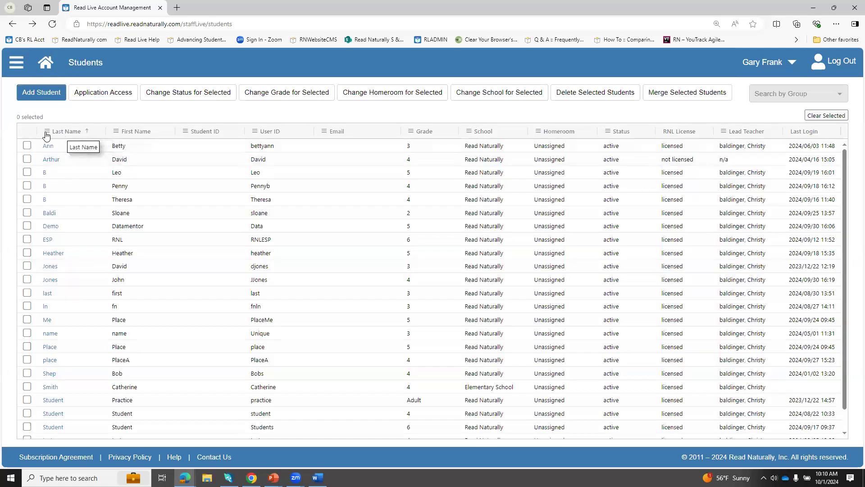
# Step: Filter the student list to last names containing "bal" and reset the filter
pyautogui.click(46, 134)
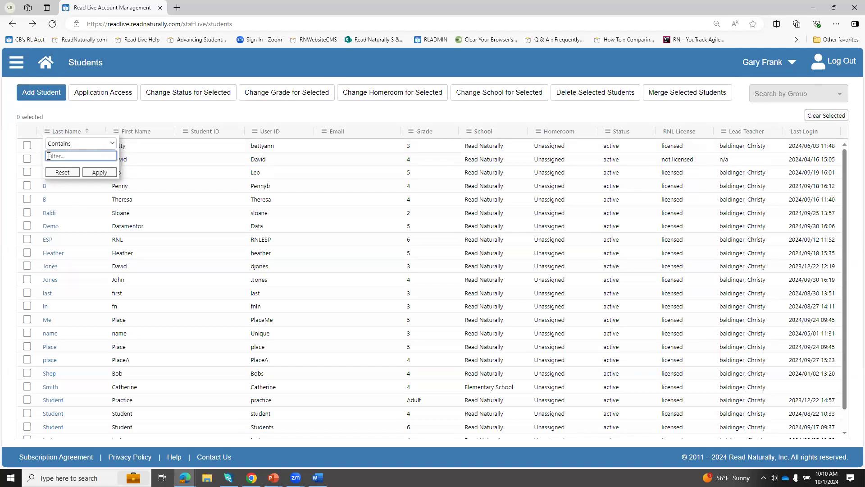
pyautogui.write('bal')
pyautogui.click(99, 174)
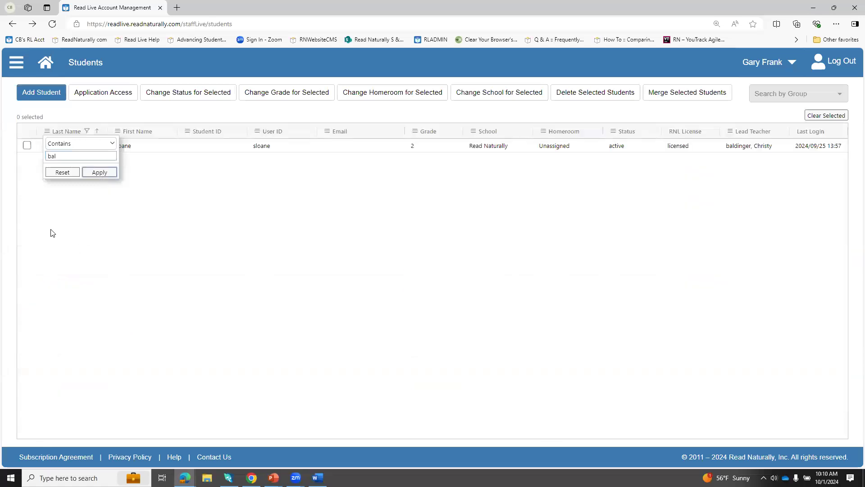
pyautogui.click(61, 199)
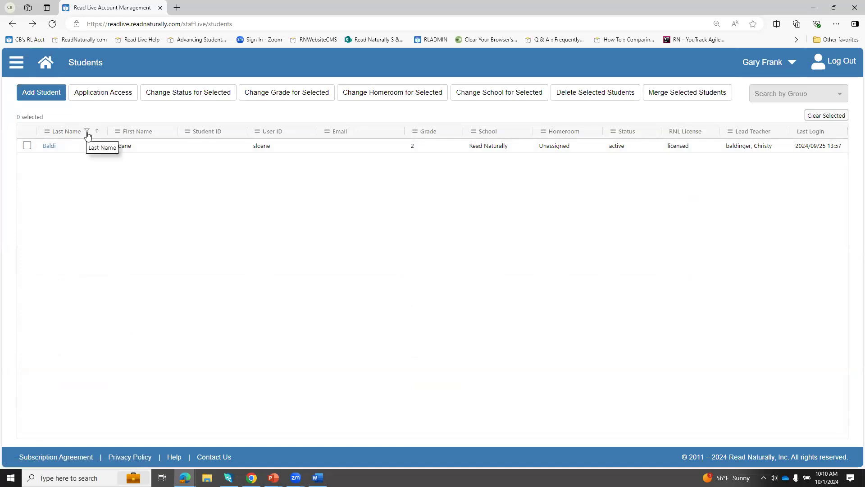
pyautogui.click(48, 132)
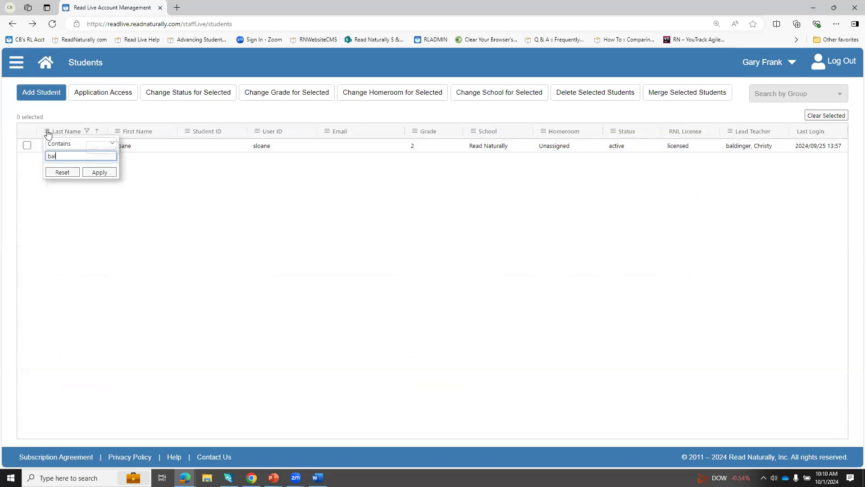
pyautogui.click(55, 174)
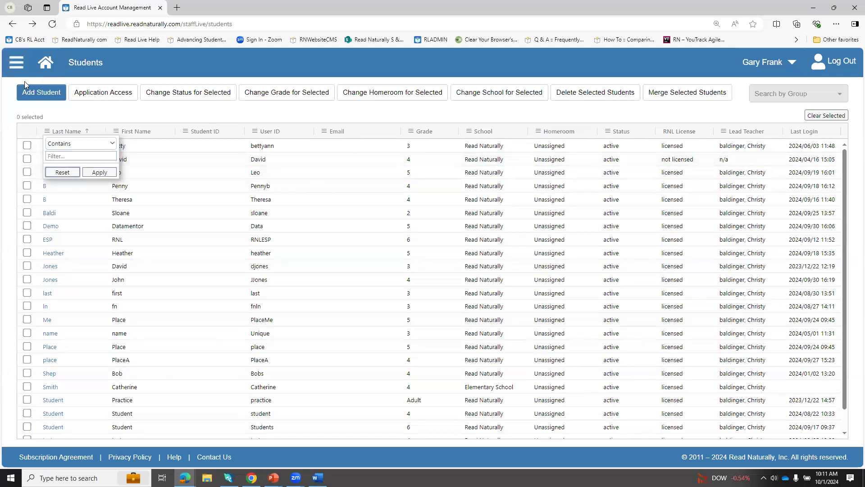
# Step: Generate the Student Passwords report for the first eight students in the list
pyautogui.click(18, 63)
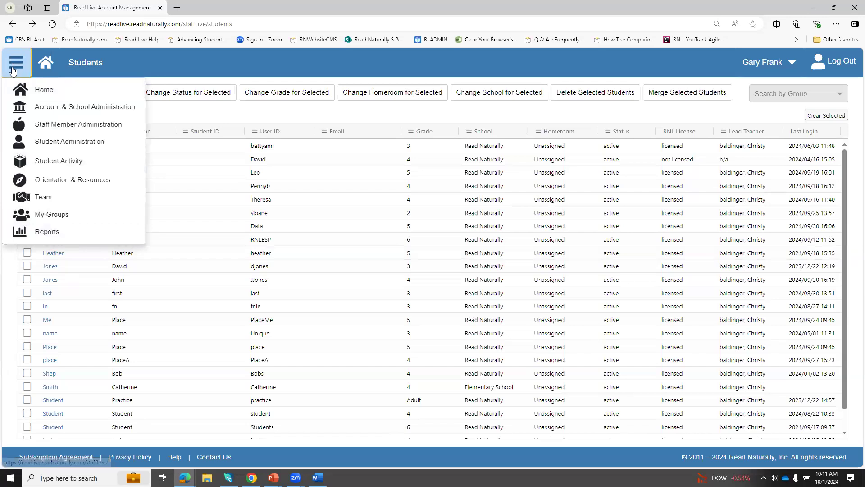
pyautogui.click(46, 232)
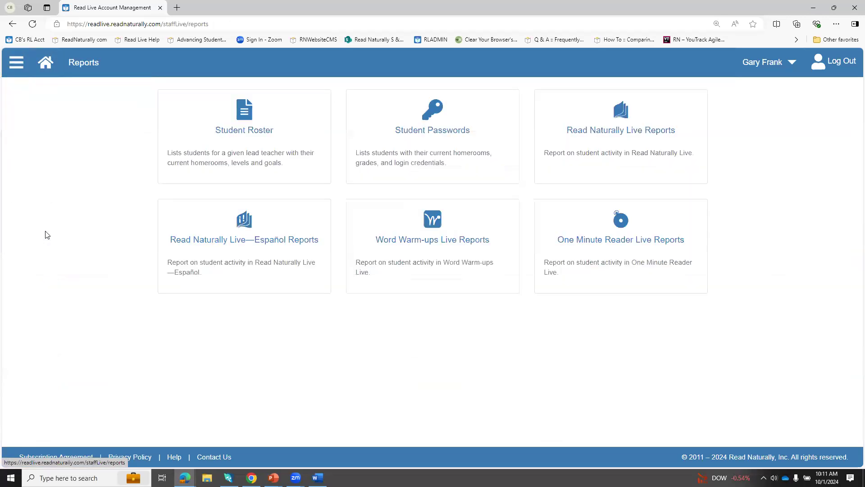
pyautogui.click(414, 144)
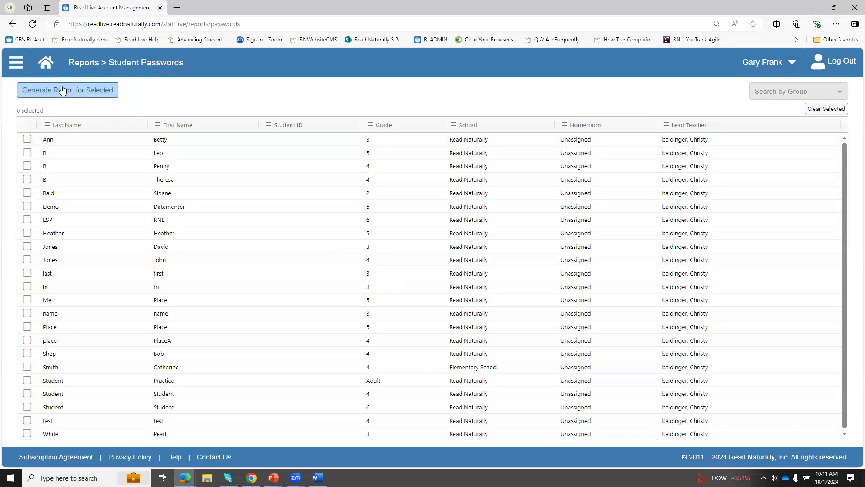
pyautogui.click(27, 139)
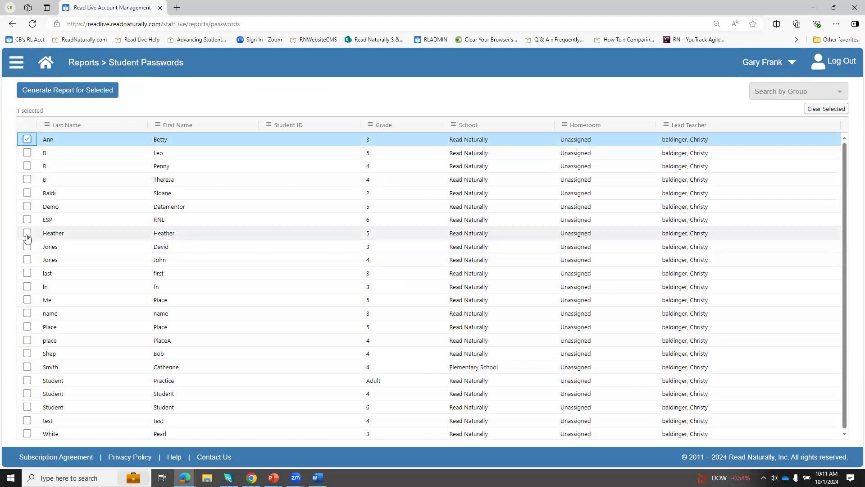
pyautogui.keyDown('shift'); pyautogui.click(27, 233); pyautogui.keyUp('shift')
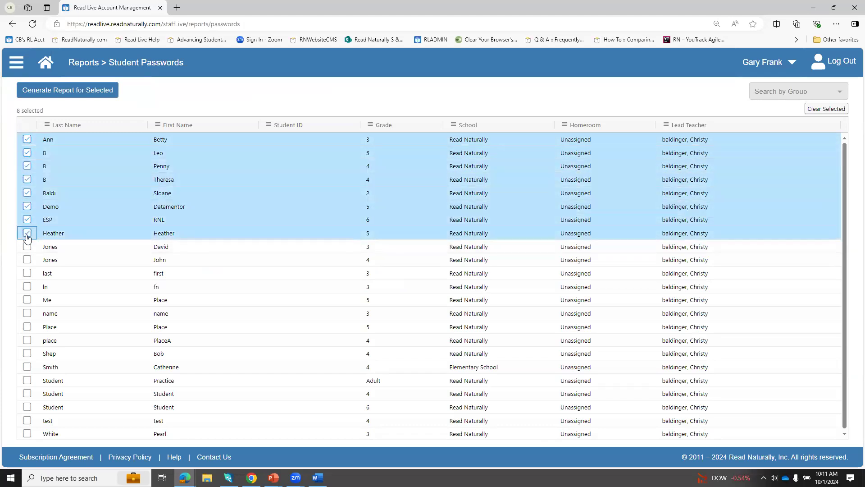
pyautogui.click(47, 91)
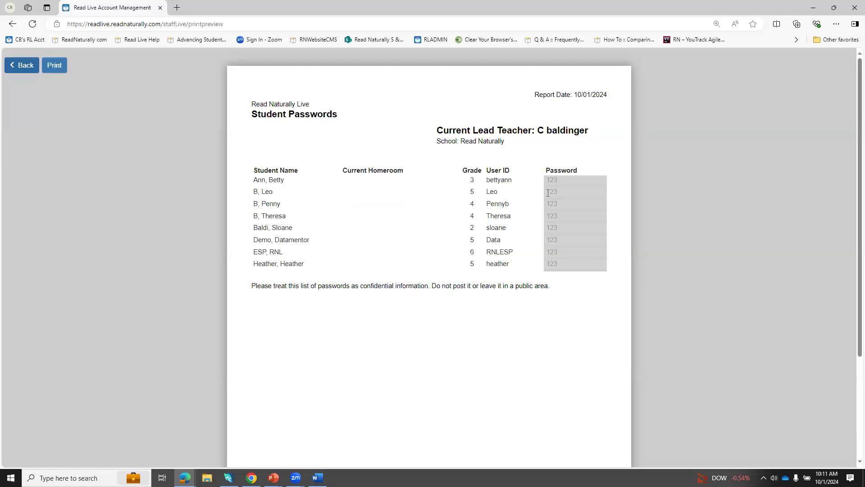
# Step: Leave the password report preview, open the Read Live Help page and look through its videos and resource links
pyautogui.click(12, 67)
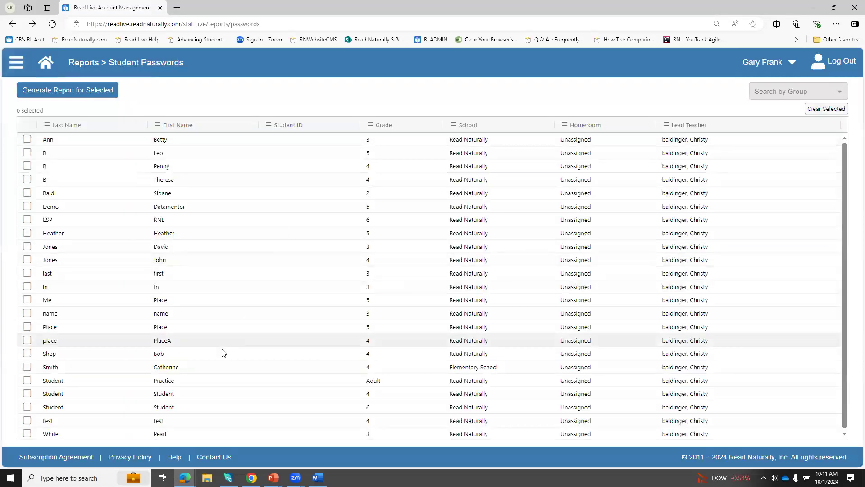
pyautogui.click(175, 457)
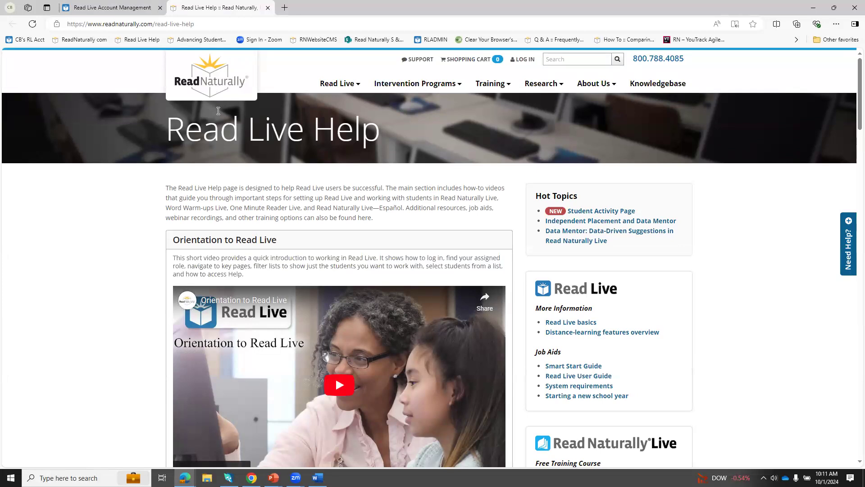
pyautogui.scroll(-3, 302, 275)
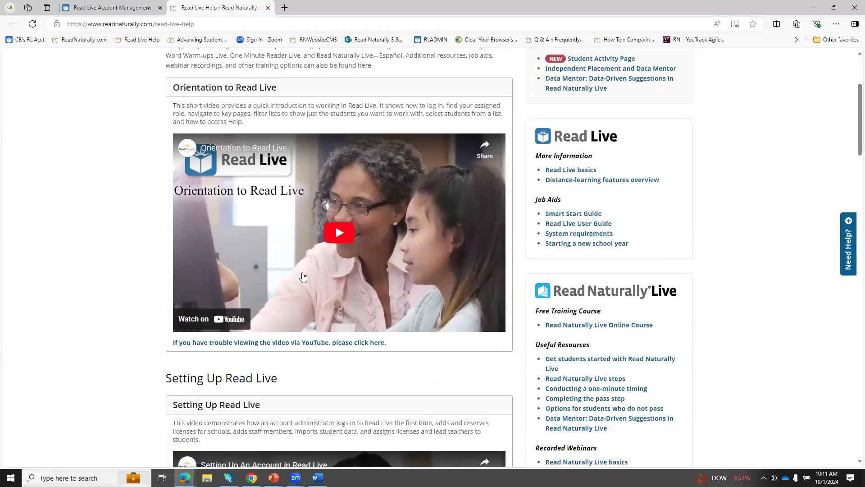
pyautogui.scroll(-2, 302, 277)
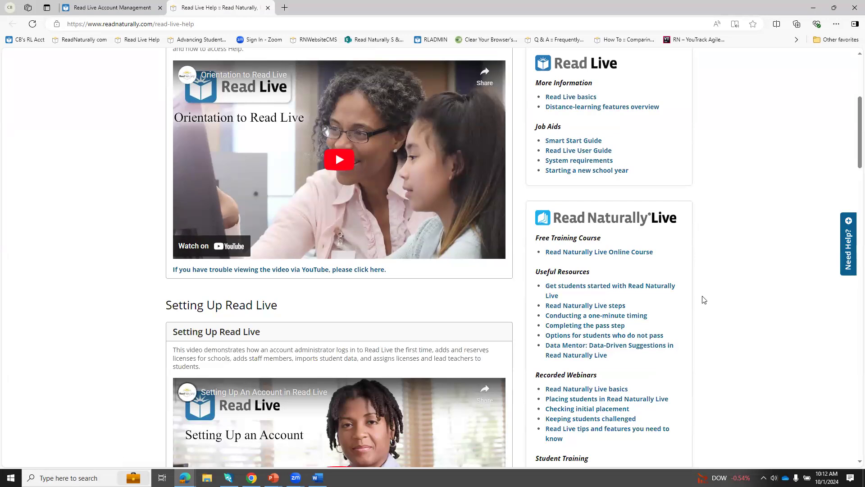
pyautogui.scroll(-1, 674, 292)
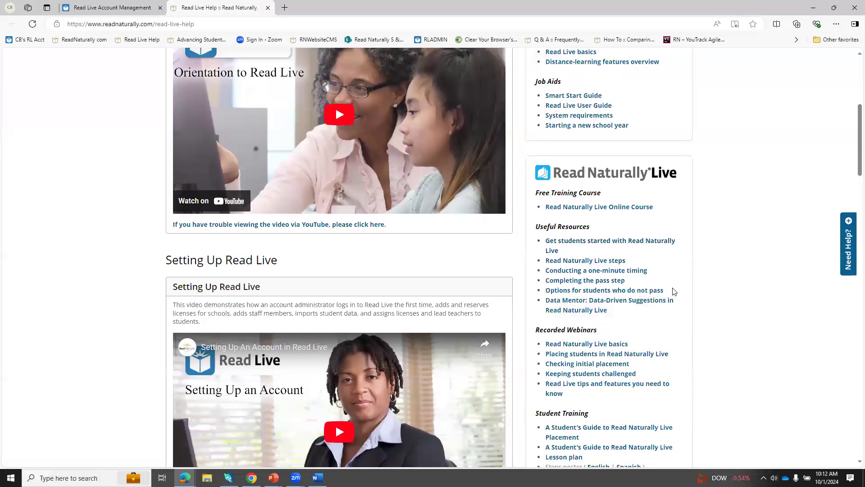
pyautogui.scroll(6, 672, 290)
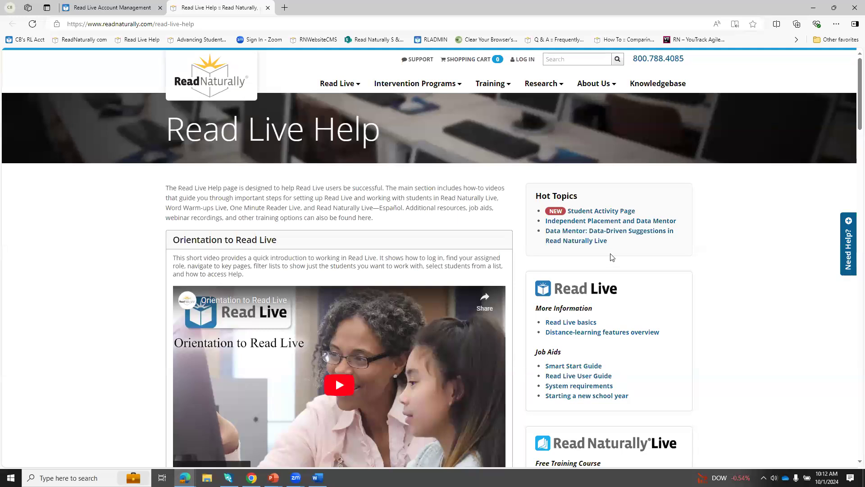
# Step: Open the Connect With Us page of the Read Naturally website
pyautogui.moveTo(486, 86)
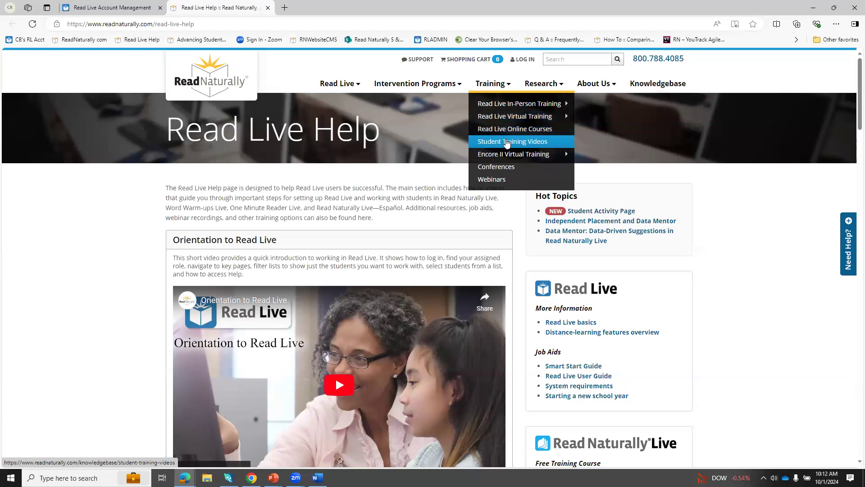
pyautogui.moveTo(592, 86)
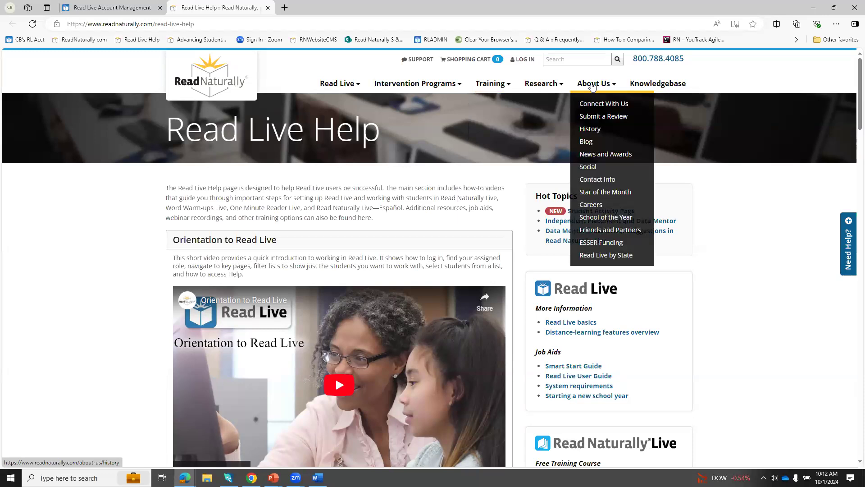
pyautogui.click(598, 104)
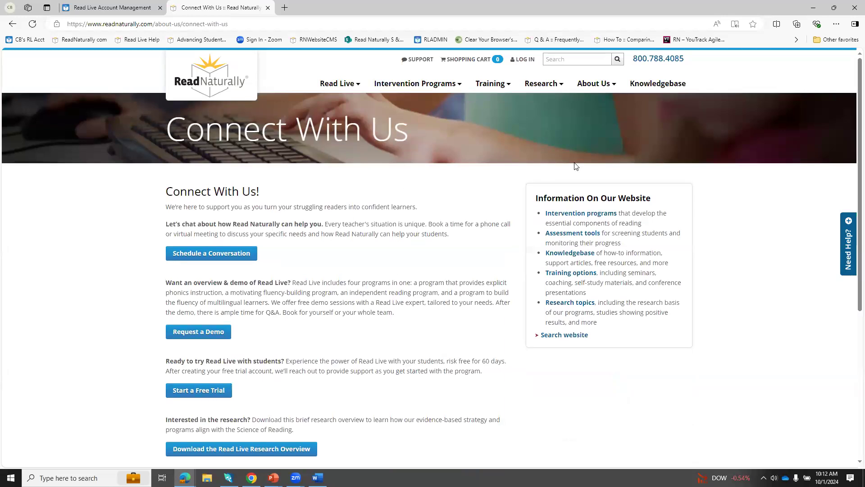
# Step: Open the RN Bookmark blog, look through its recent posts, and return to the Read Live Account Management page
pyautogui.moveTo(588, 96)
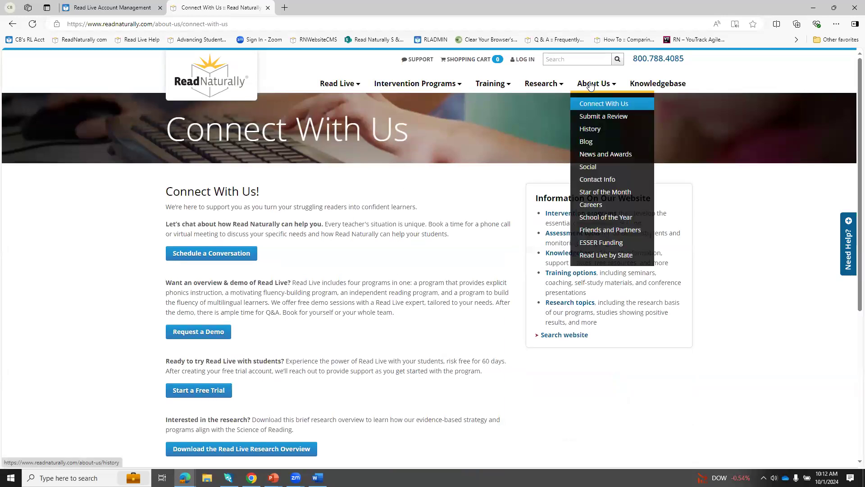
pyautogui.click(586, 142)
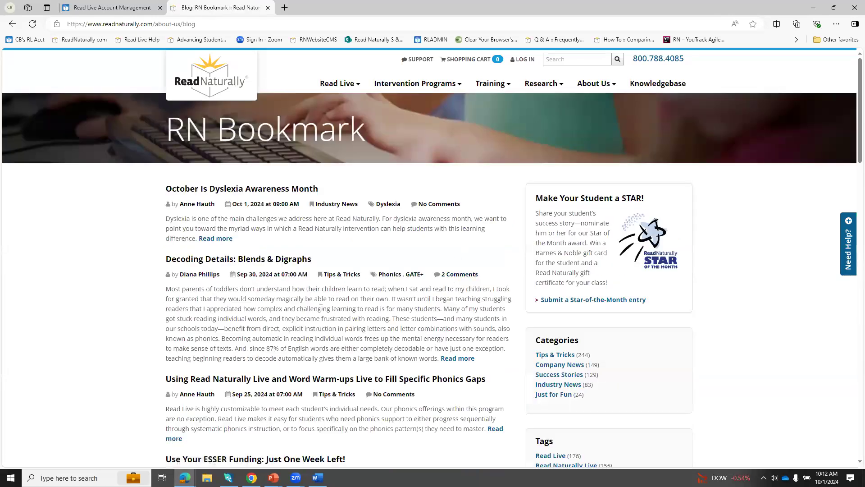
pyautogui.scroll(-2, 310, 258)
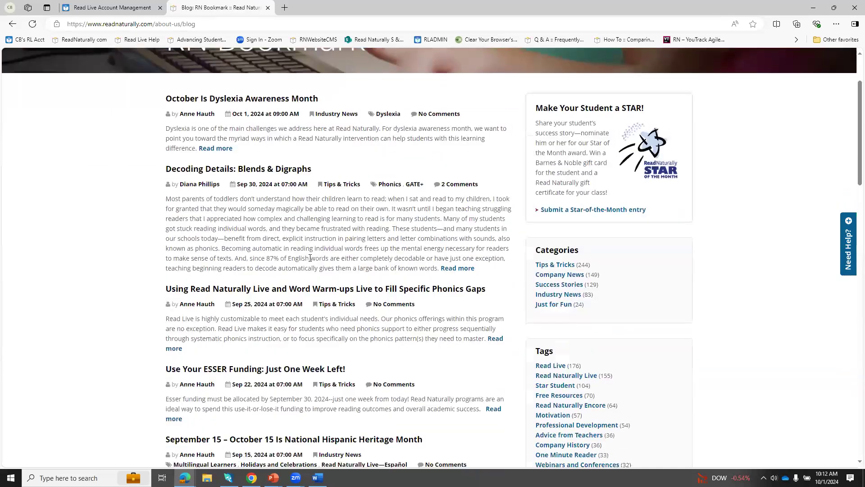
pyautogui.scroll(2, 308, 249)
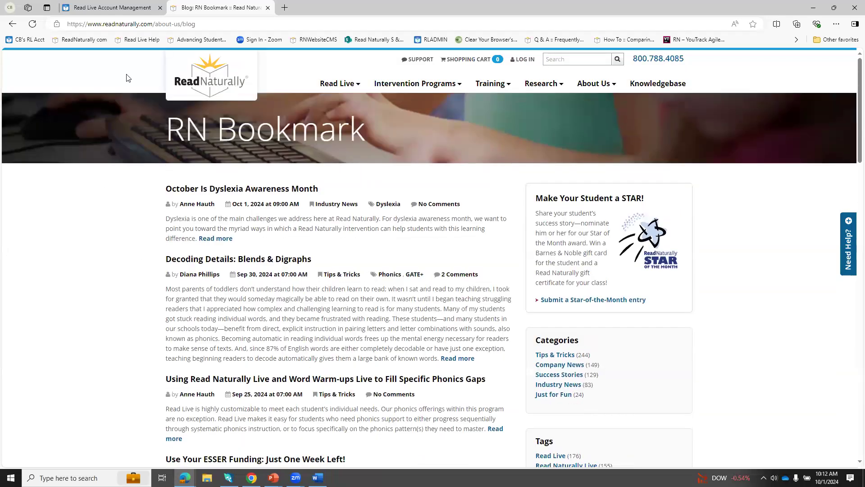
pyautogui.click(94, 8)
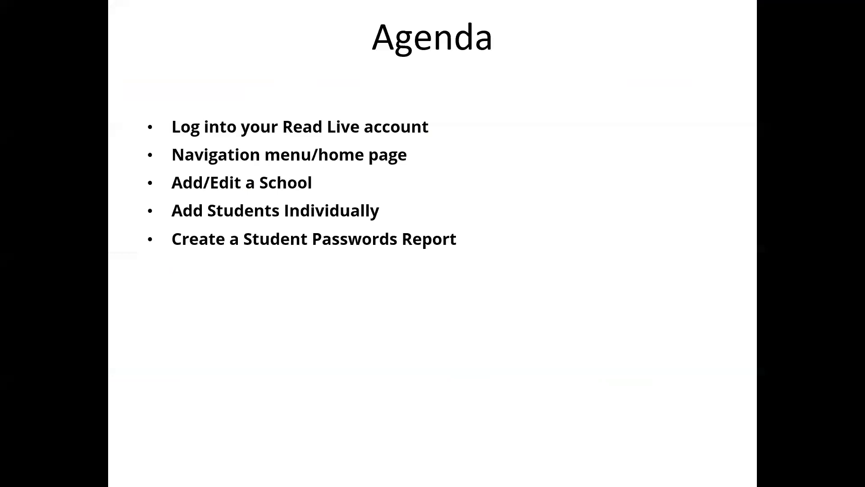
pyautogui.press('Right')
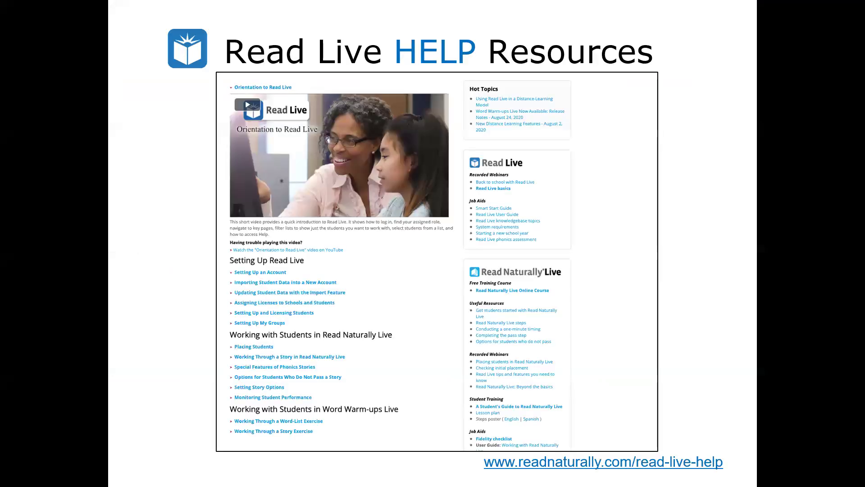
pyautogui.press('Right')
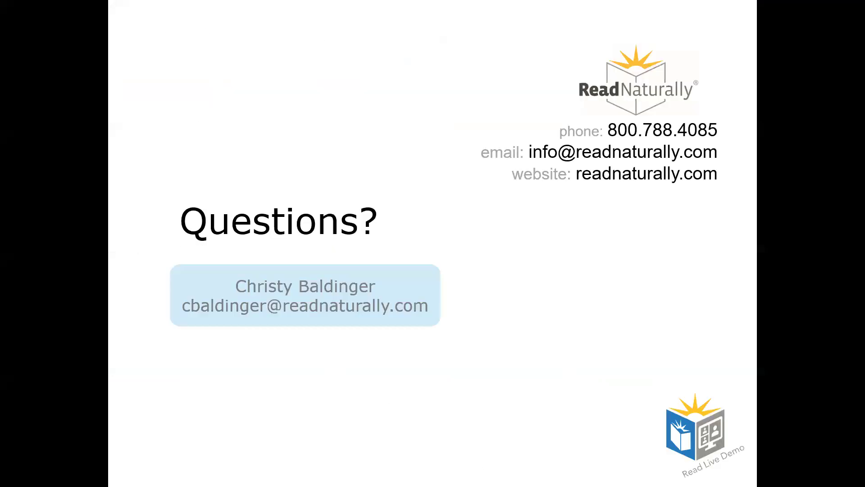